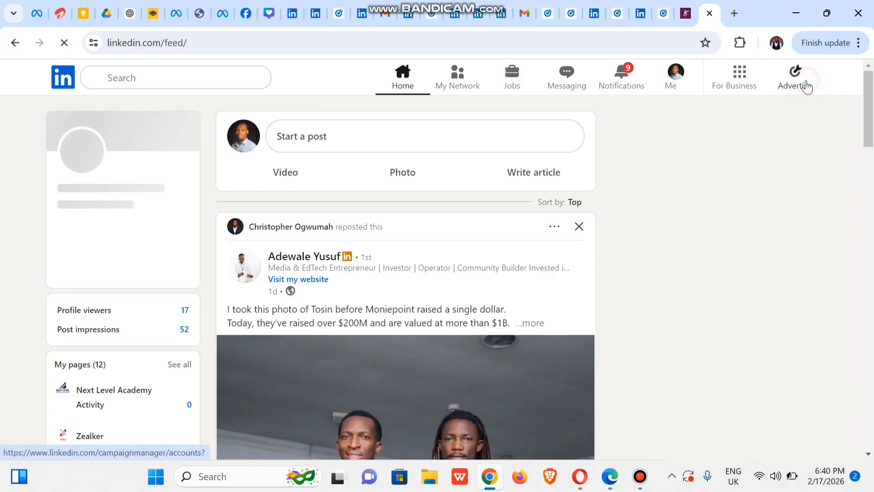
# Open the advertising Campaign Manager and look through the Business Manager accounts and profile that can be switched to
pyautogui.click(807, 86)
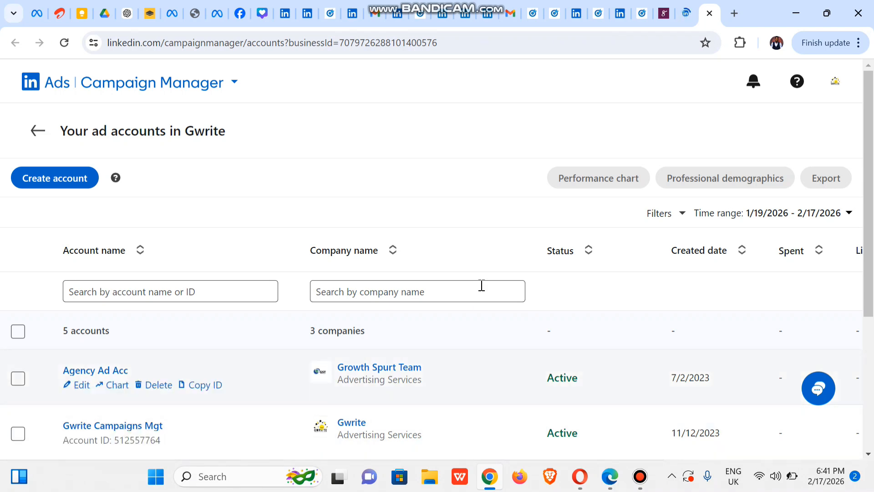
pyautogui.click(836, 95)
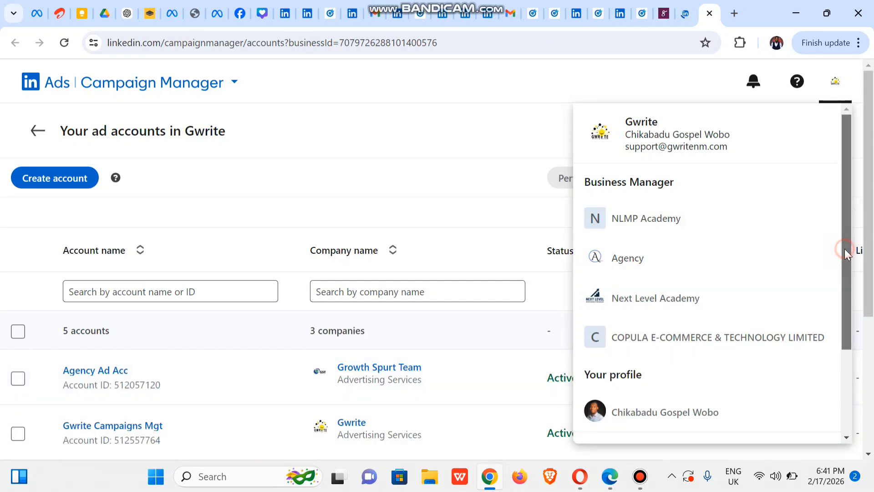
pyautogui.moveTo(845, 248); pyautogui.dragTo(815, 339)
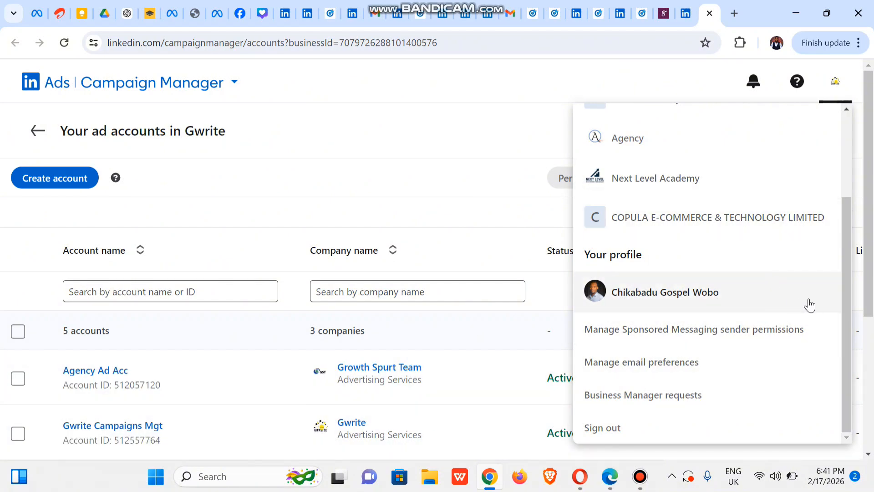
pyautogui.moveTo(849, 340); pyautogui.dragTo(848, 219)
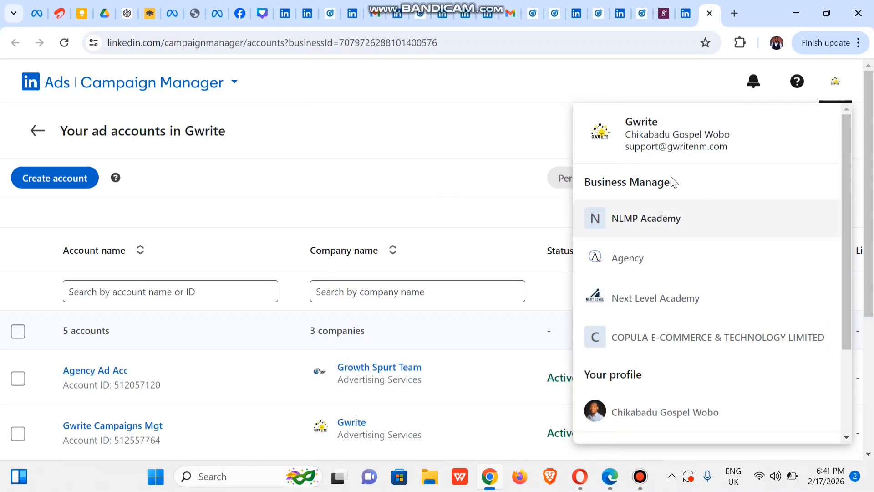
pyautogui.click(484, 172)
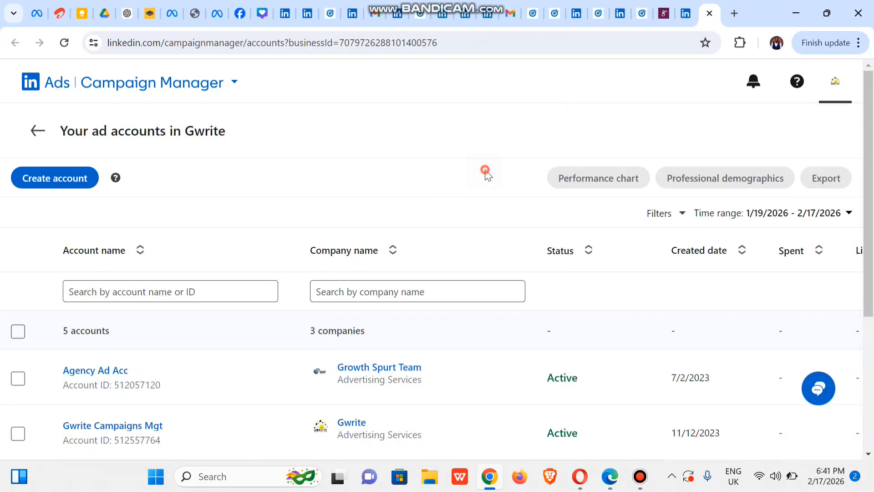
# Find the NLMP Ad Account belonging to Next Level Academy among the ad accounts and open it
pyautogui.moveTo(861, 247); pyautogui.dragTo(433, 140)
pyautogui.click(426, 131)
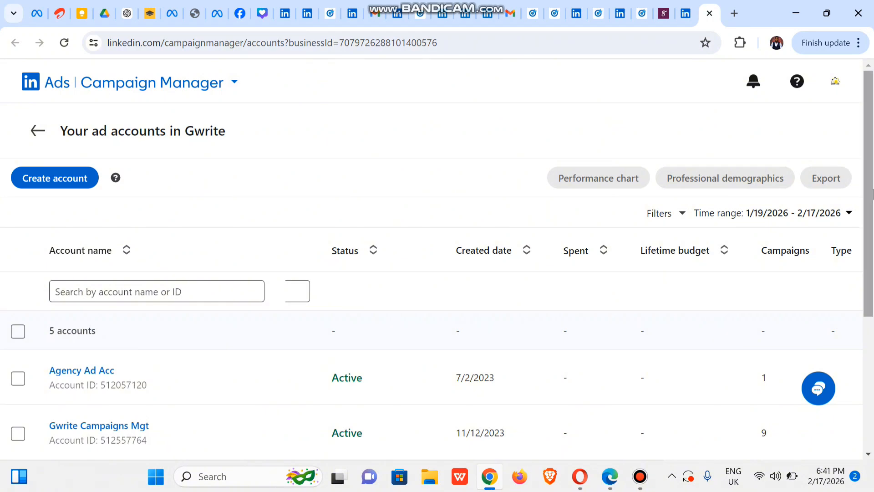
pyautogui.scroll(-5, 729, 274)
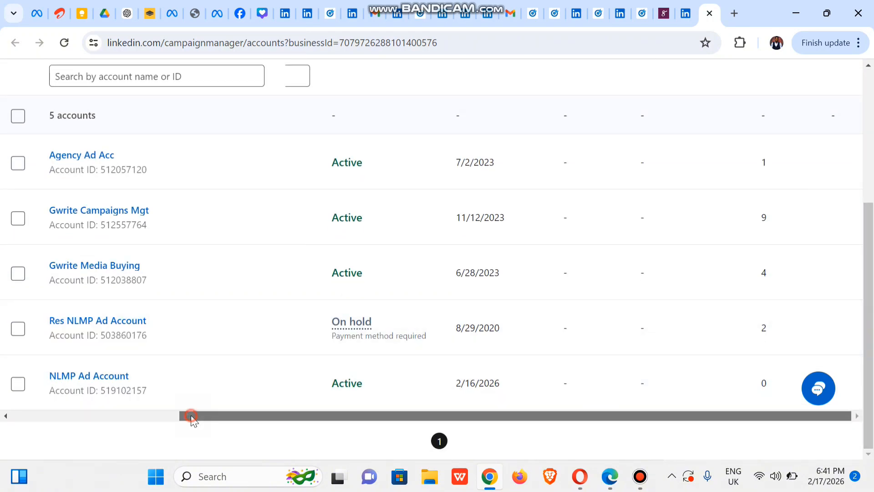
pyautogui.moveTo(192, 419); pyautogui.dragTo(4, 426)
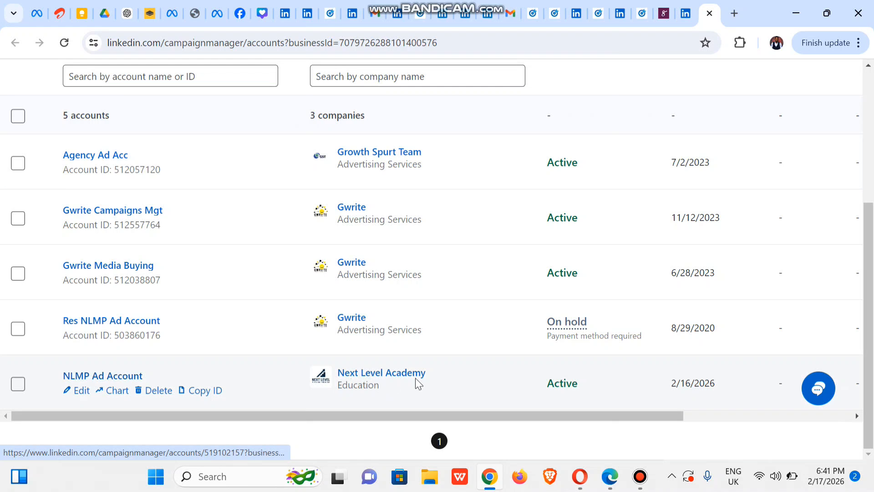
pyautogui.click(108, 375)
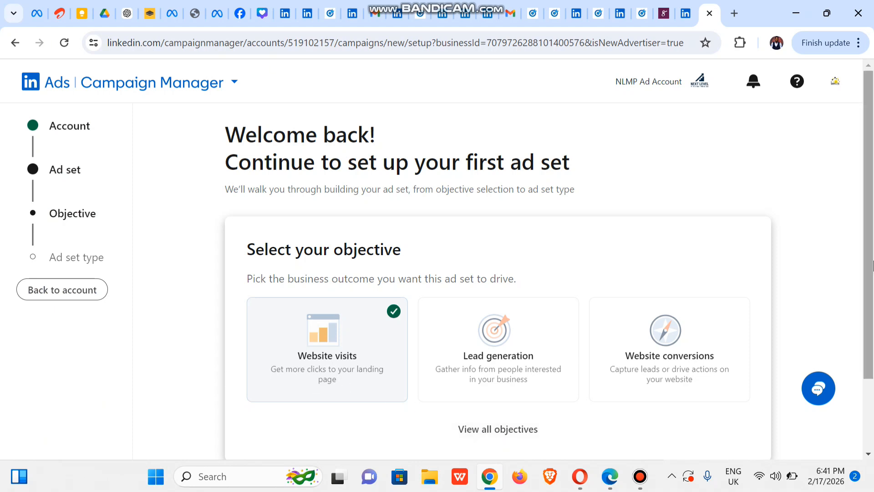
# Postpone the guided setup of the first ad set and open the ad account's overview
pyautogui.moveTo(873, 258); pyautogui.dragTo(873, 398)
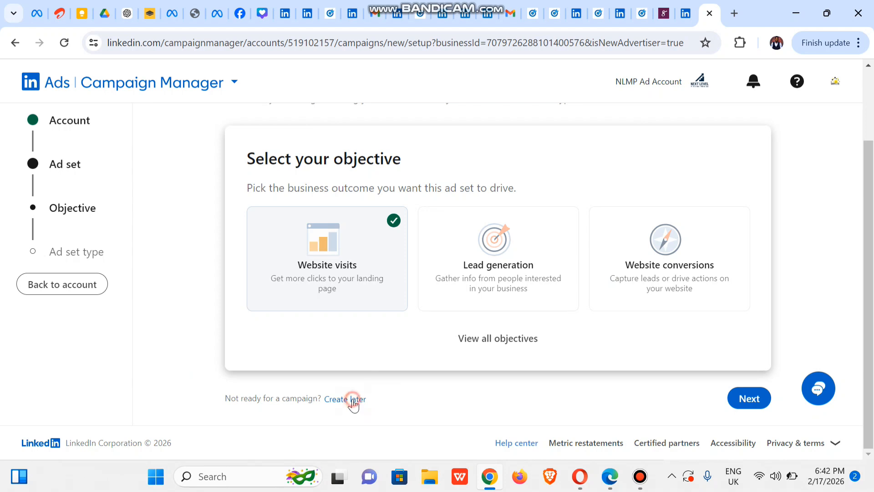
pyautogui.click(352, 400)
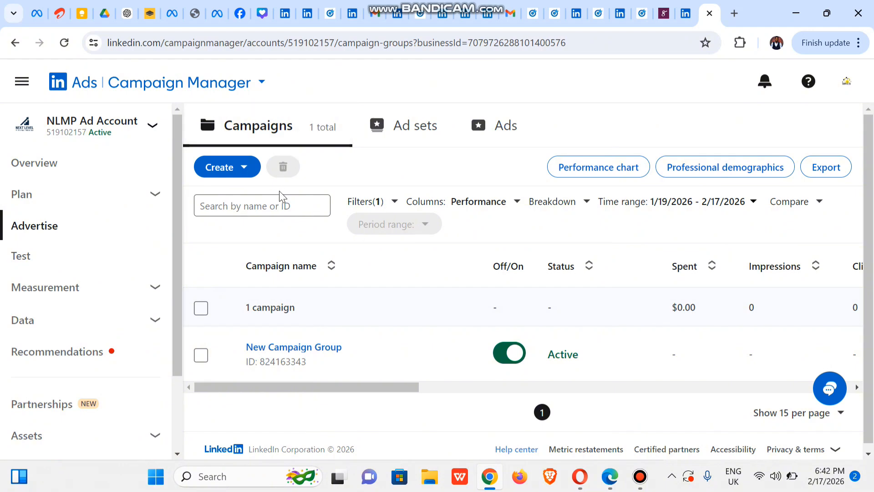
pyautogui.click(55, 165)
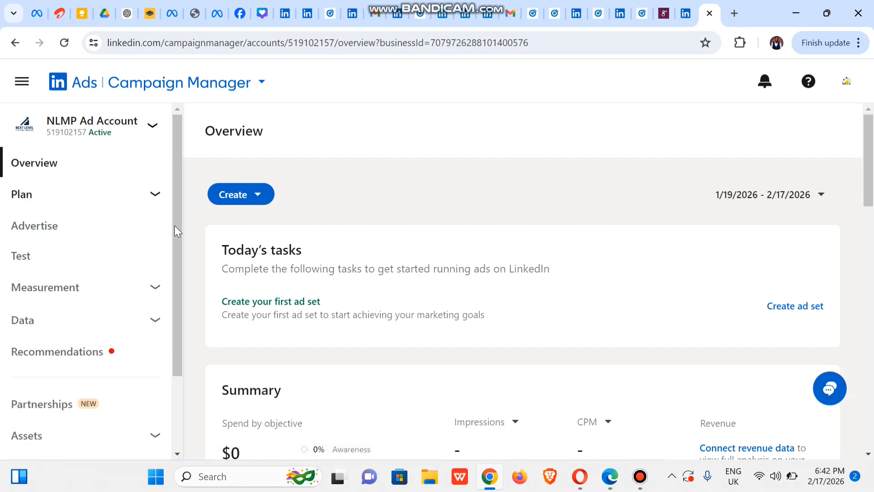
# Review the ad account's billing balance and payment method, and return to the account overview
pyautogui.moveTo(175, 227); pyautogui.dragTo(174, 390)
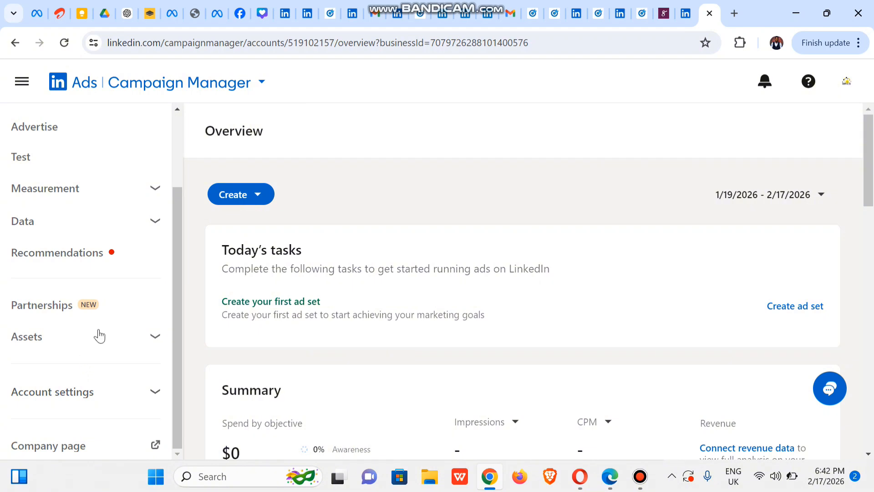
pyautogui.click(157, 393)
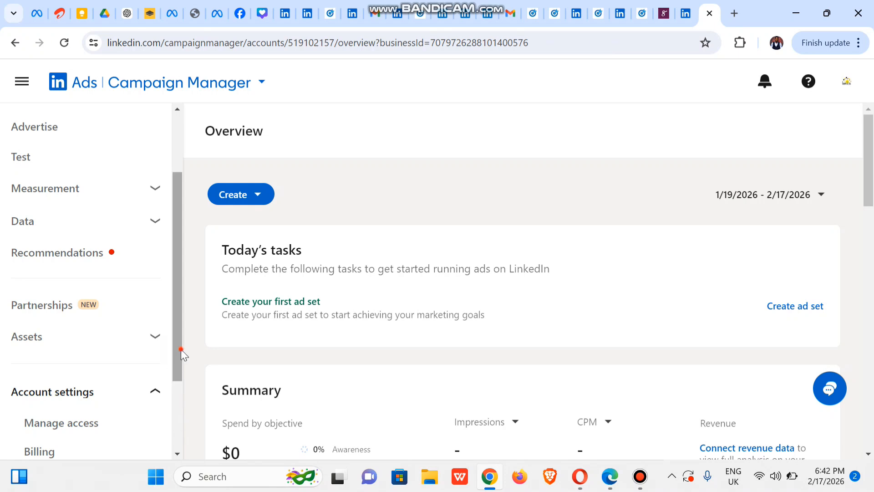
pyautogui.moveTo(182, 352); pyautogui.dragTo(177, 447)
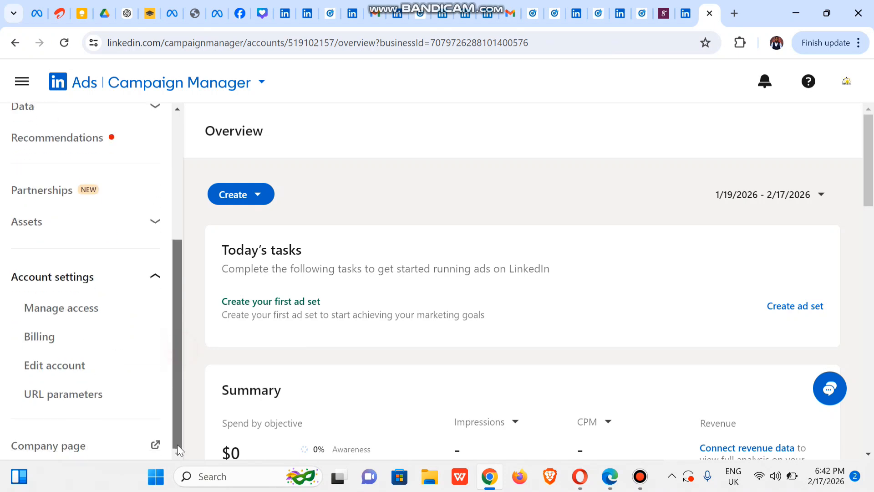
pyautogui.click(154, 274)
pyautogui.click(155, 391)
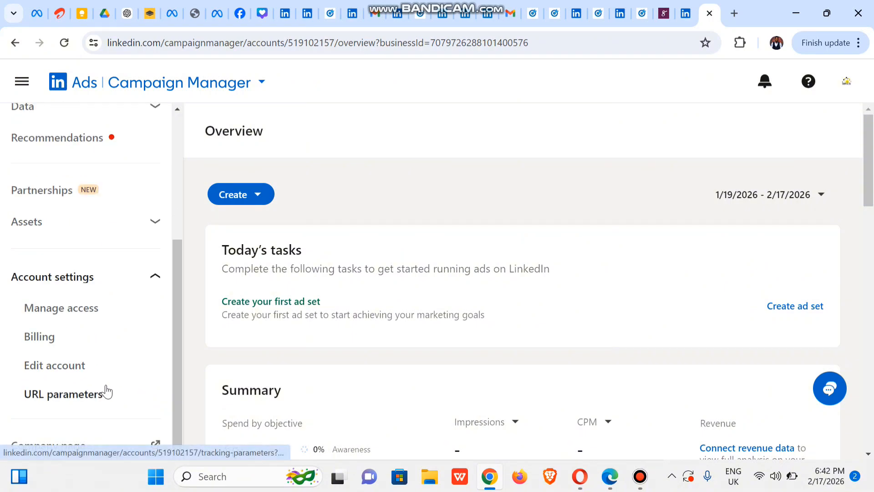
pyautogui.click(47, 336)
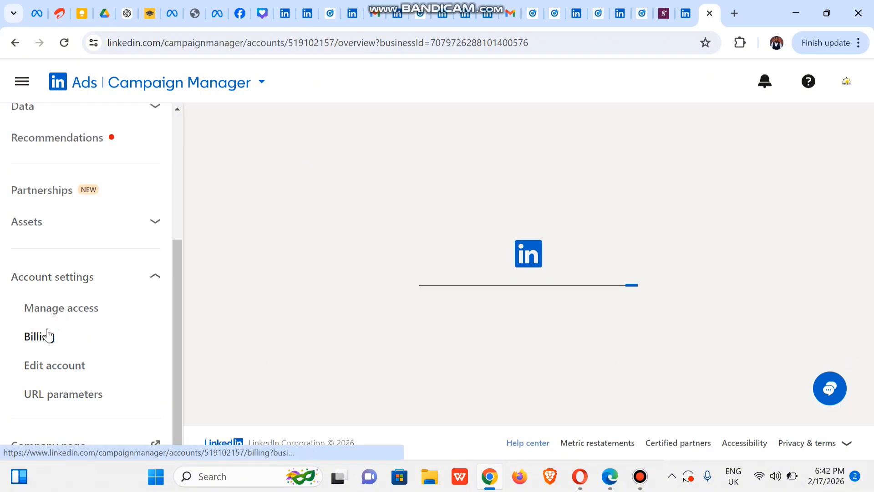
pyautogui.scroll(-3, 520, 248)
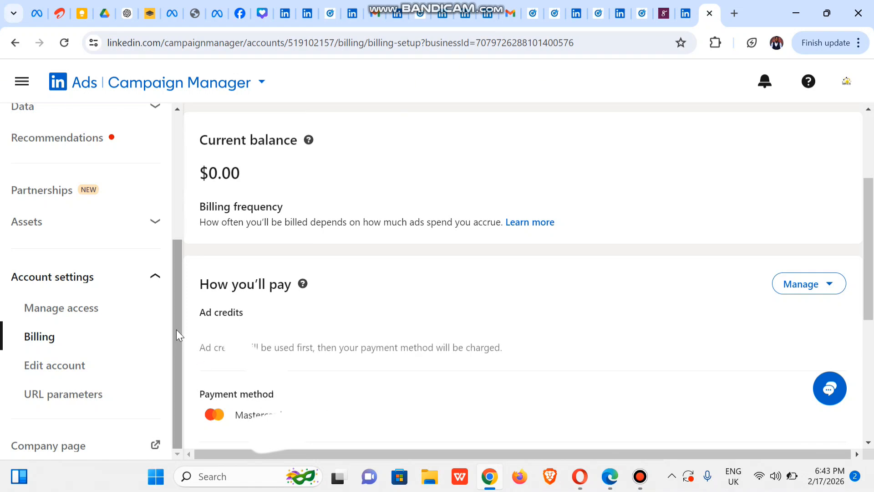
pyautogui.moveTo(177, 330); pyautogui.dragTo(184, 179)
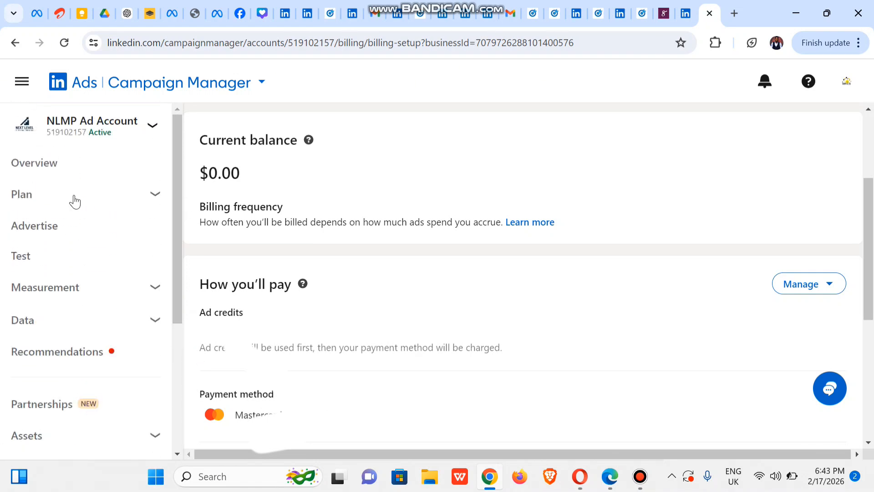
pyautogui.click(37, 166)
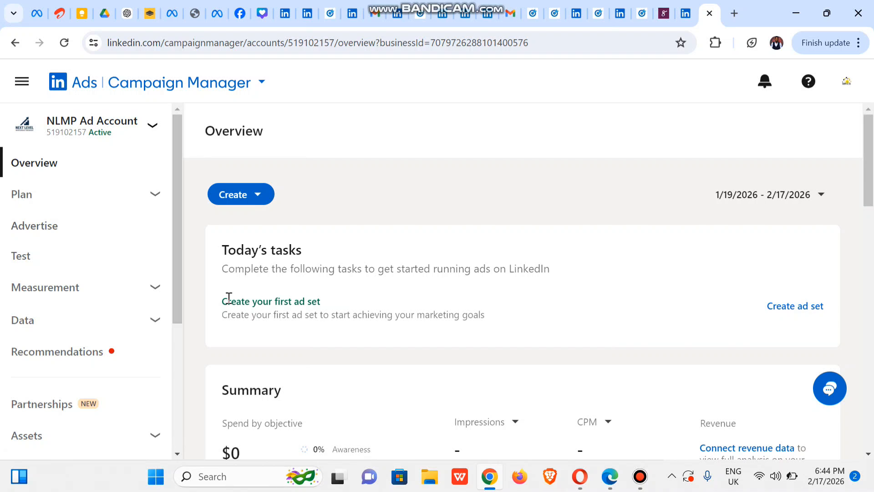
# Open conversion tracking in the Measurement section and review the existing conversions with their status, data source and category
pyautogui.moveTo(179, 210); pyautogui.dragTo(177, 288)
pyautogui.scroll(2, 178, 280)
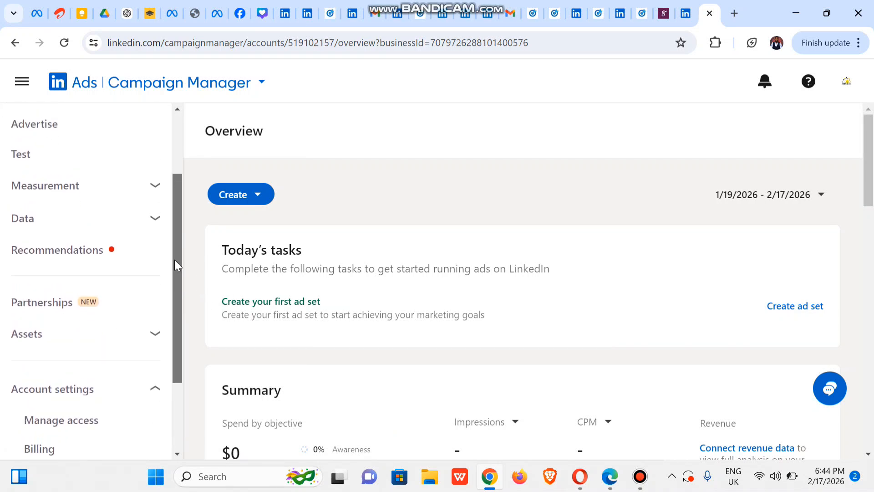
pyautogui.scroll(-3, 184, 314)
pyautogui.scroll(4, 174, 269)
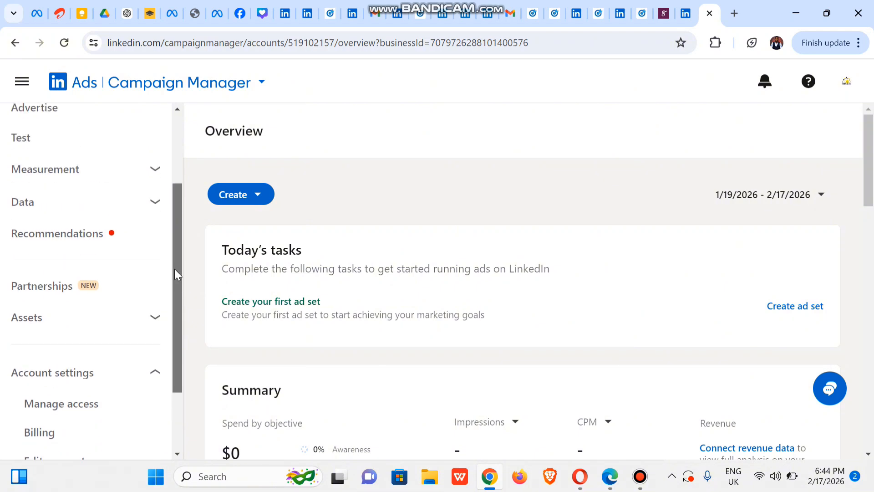
pyautogui.scroll(1, 171, 224)
pyautogui.click(120, 272)
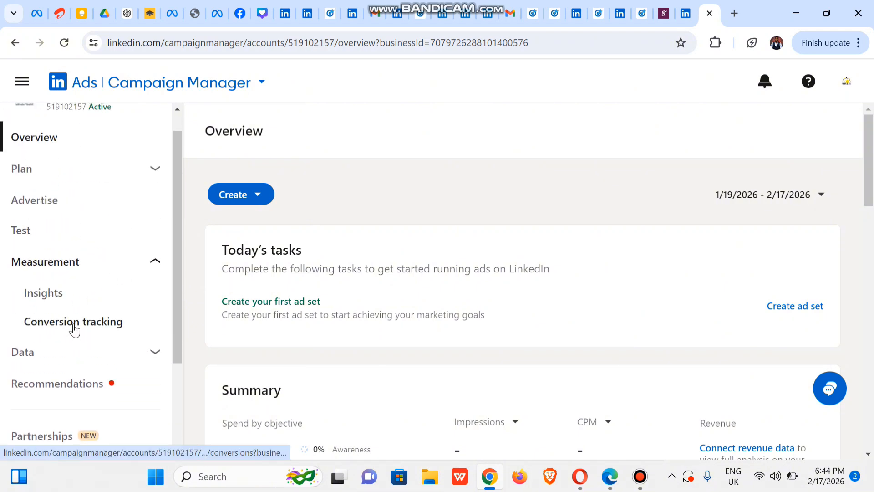
pyautogui.click(73, 326)
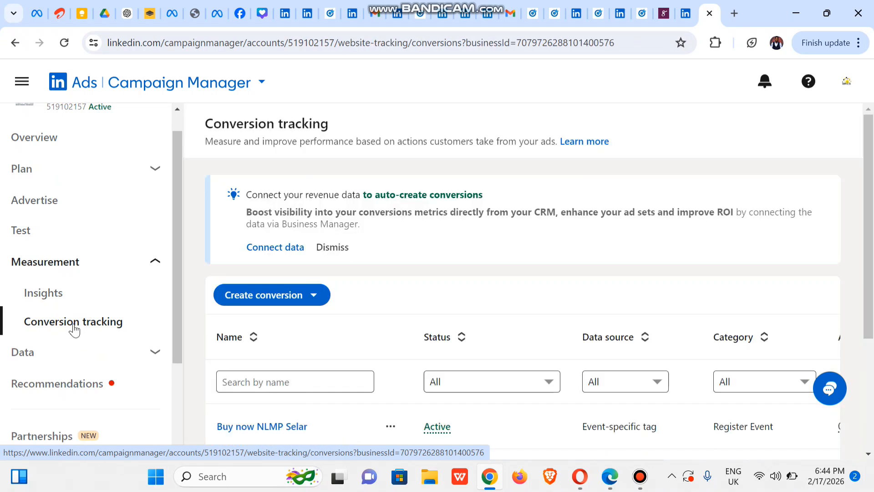
pyautogui.scroll(-3, 873, 342)
pyautogui.scroll(-1, 872, 342)
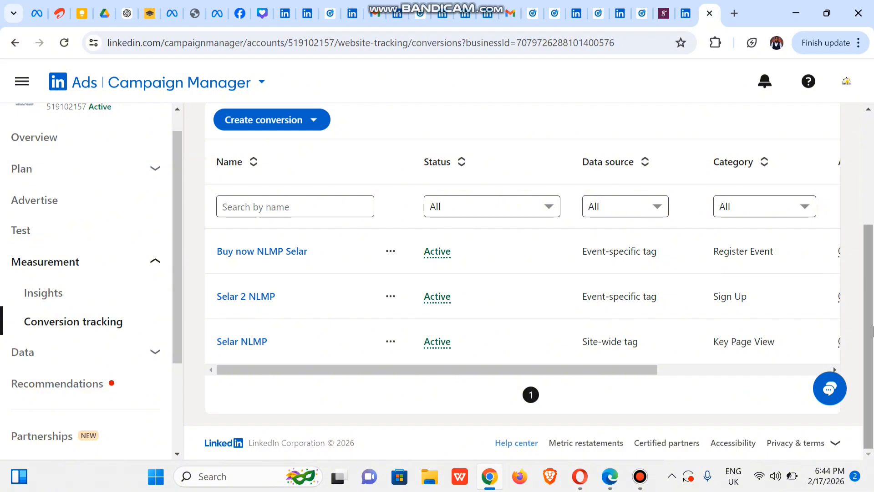
pyautogui.scroll(4, 870, 157)
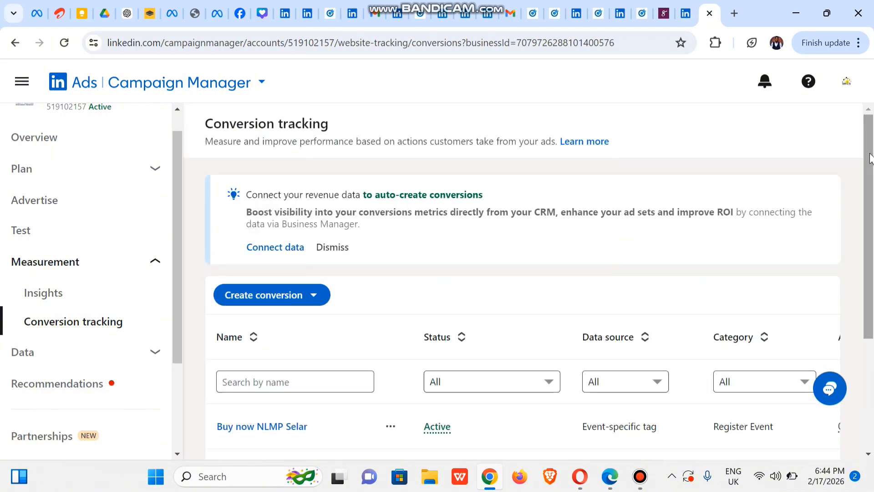
# View the account's measurement insights and return to the account overview
pyautogui.click(57, 288)
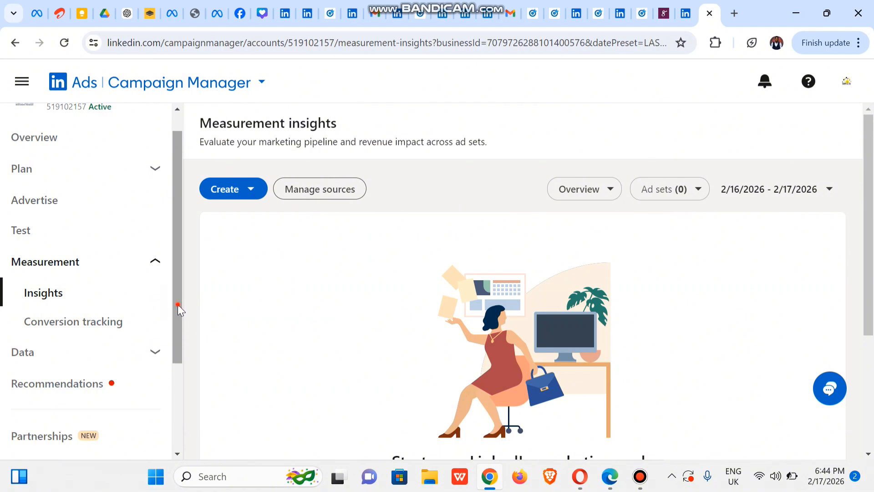
pyautogui.scroll(1, 177, 282)
pyautogui.click(68, 163)
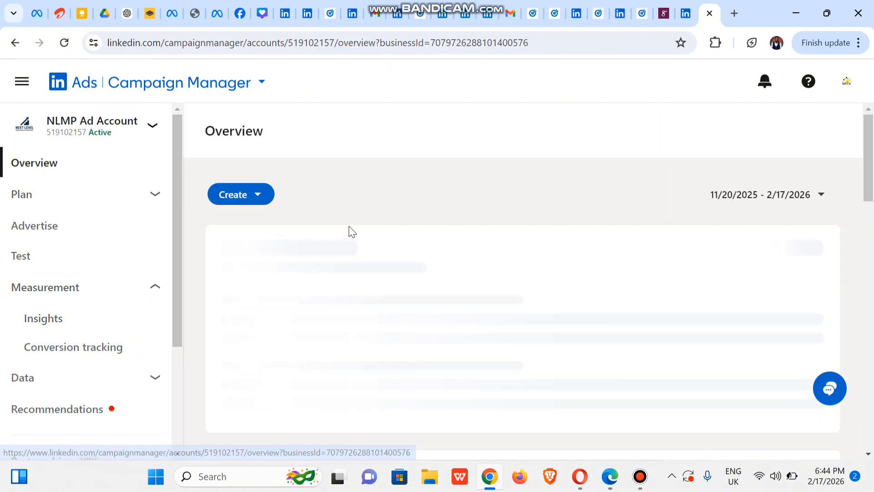
# Start a new campaign from the overview and name it "NLMP Selar 01"
pyautogui.click(237, 197)
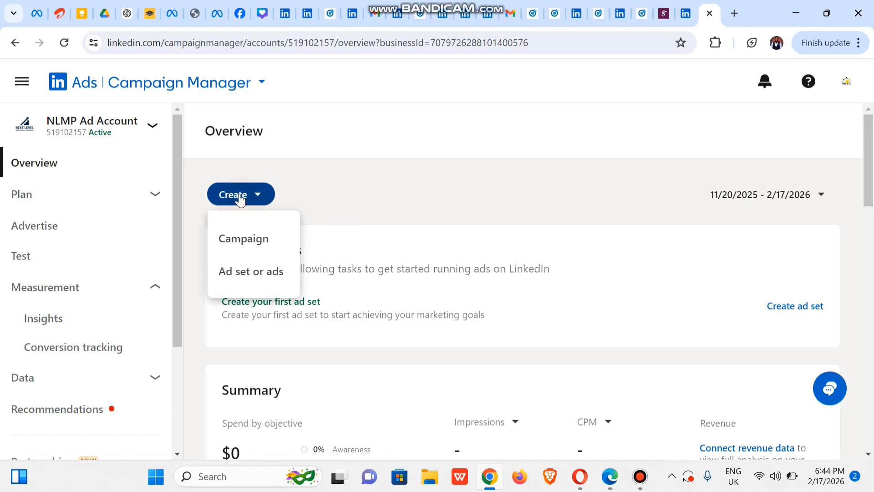
pyautogui.click(266, 244)
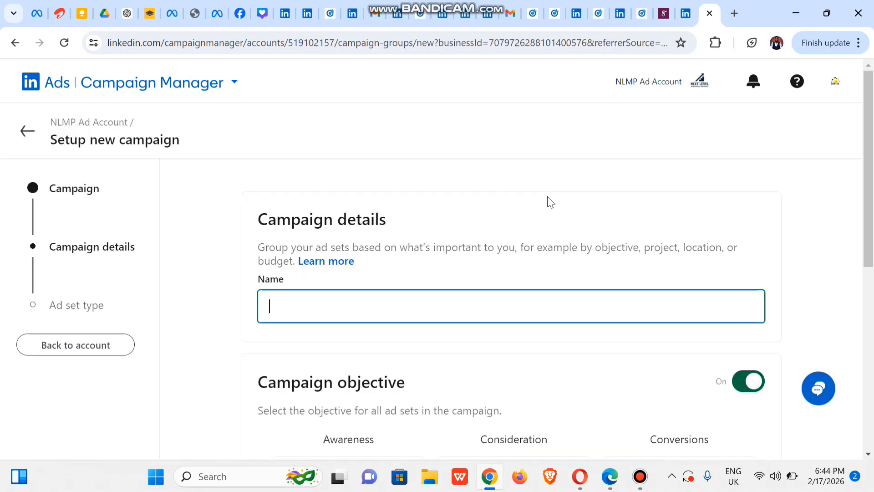
pyautogui.click(336, 300)
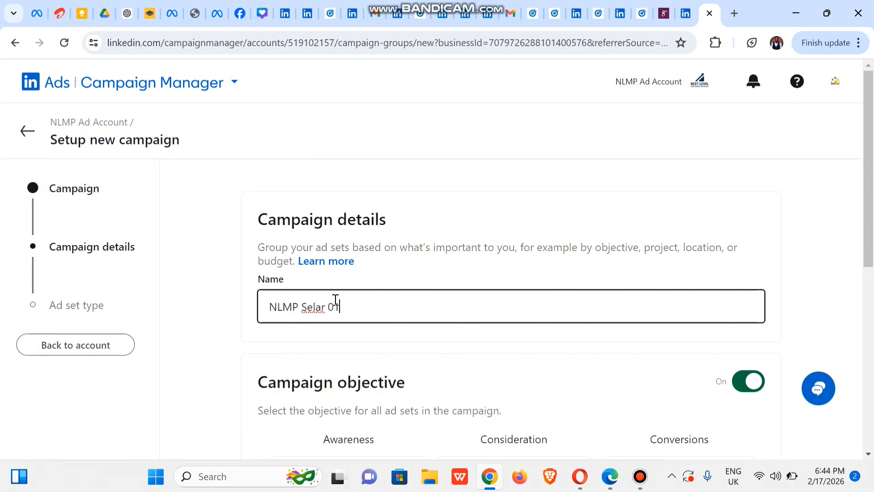
pyautogui.write('NLMP Selar 01')
# Choose Website conversions as the campaign objective and switch the schedule to a set start and end date
pyautogui.scroll(-5, 787, 277)
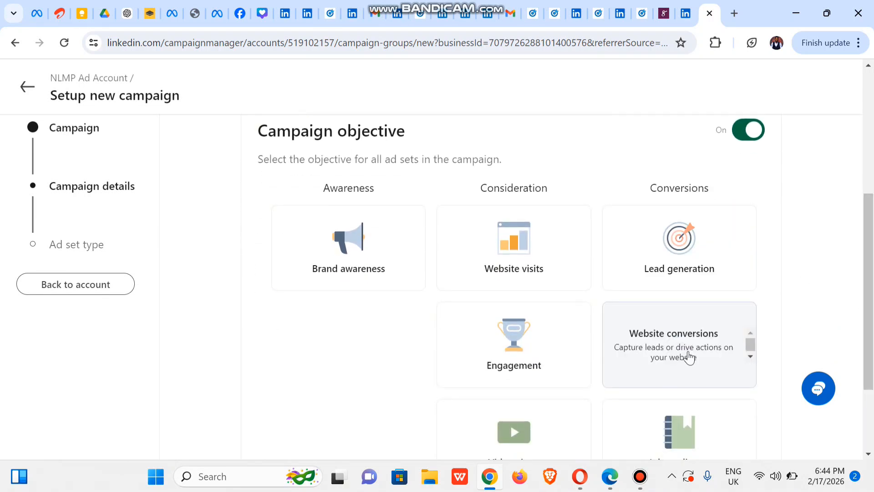
pyautogui.click(713, 362)
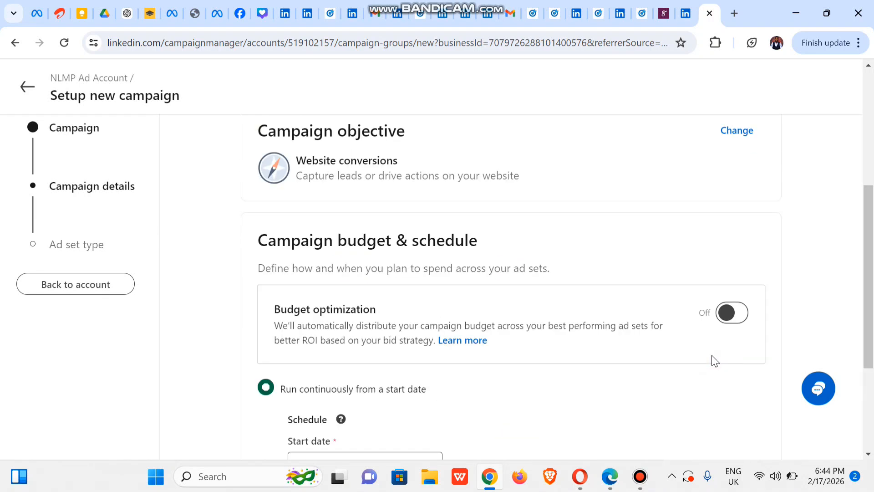
pyautogui.moveTo(872, 231); pyautogui.dragTo(873, 321)
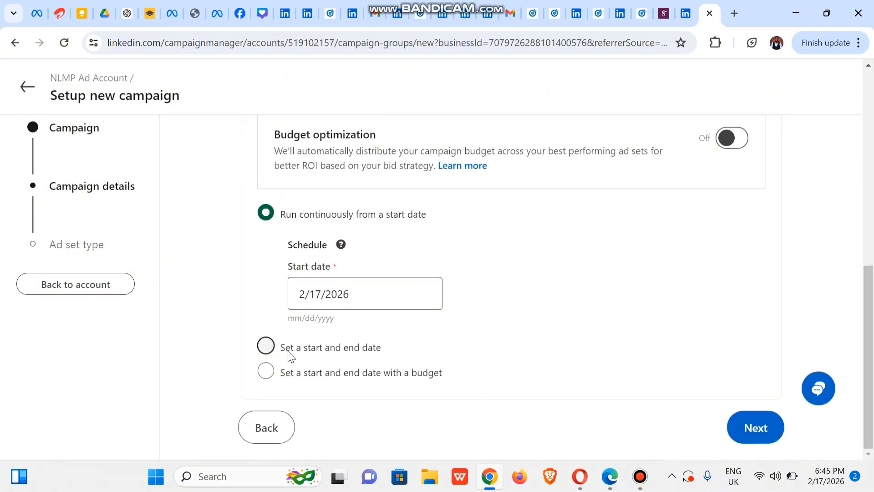
pyautogui.click(271, 352)
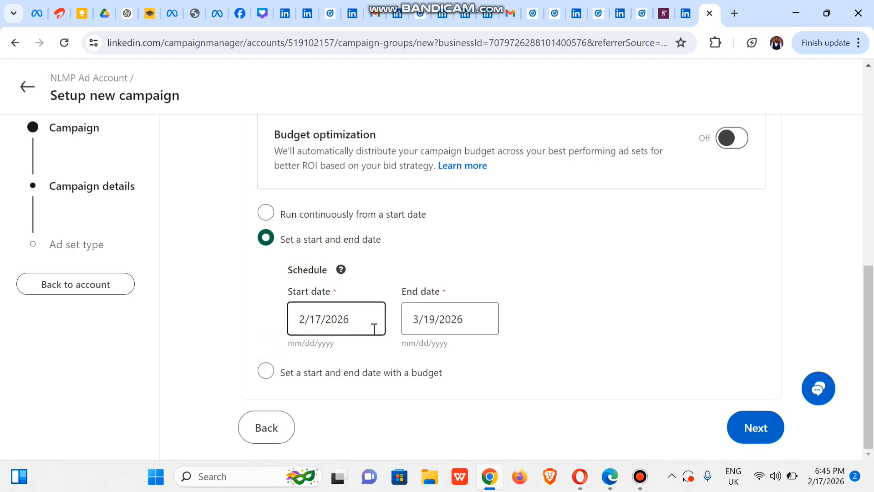
# Set the campaign's end date to 2/28/2026
pyautogui.click(423, 325)
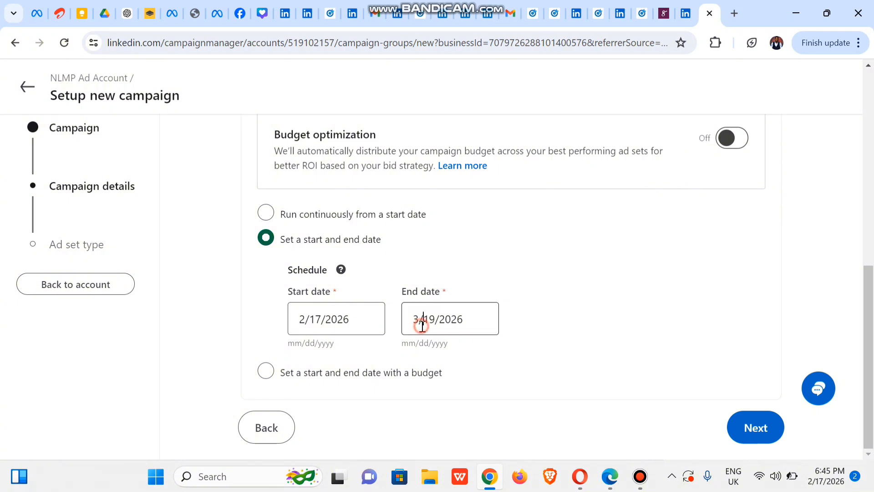
pyautogui.click(424, 362)
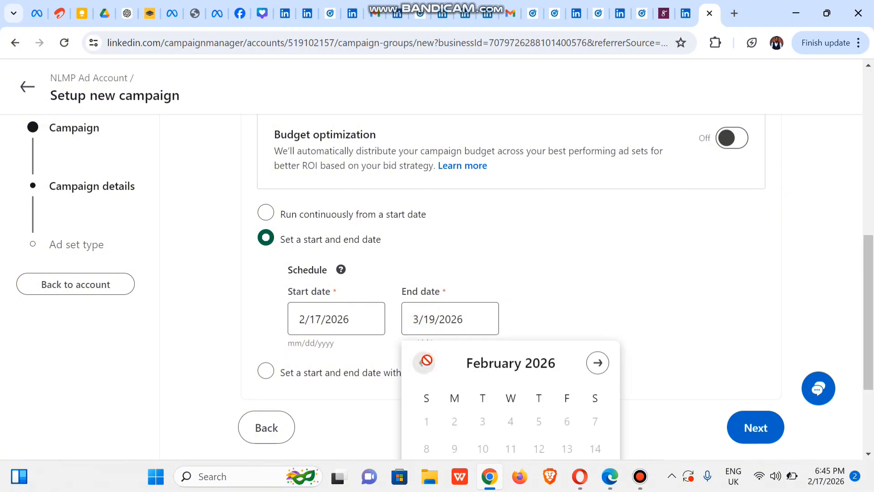
pyautogui.moveTo(873, 290); pyautogui.dragTo(873, 350)
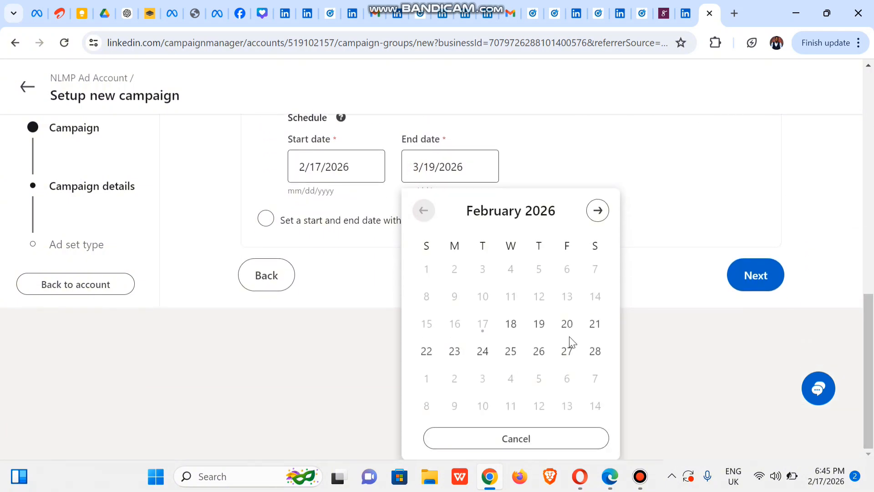
pyautogui.click(595, 351)
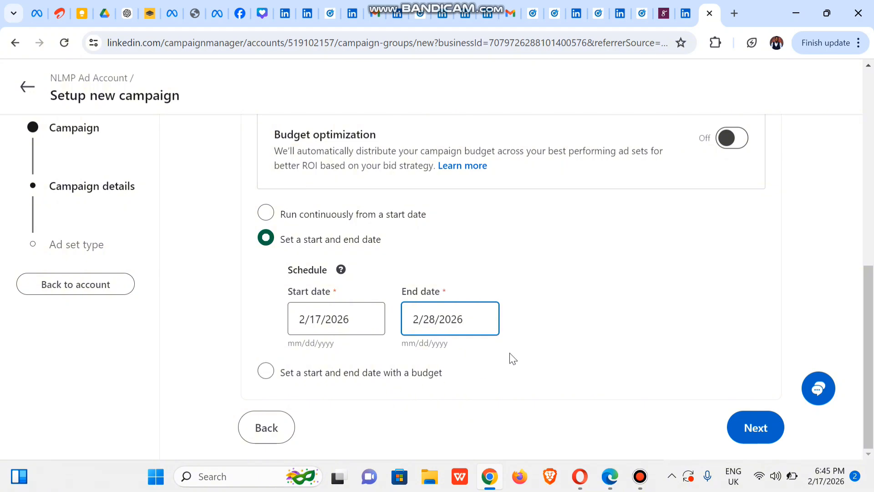
# Check and accept the campaign details, and continue with Classic as the ad set type
pyautogui.moveTo(872, 305); pyautogui.dragTo(873, 331)
pyautogui.scroll(5, 872, 385)
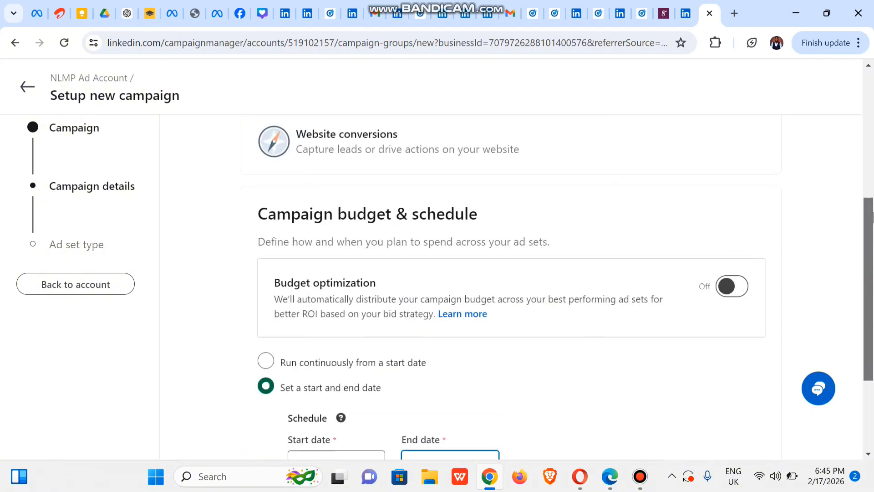
pyautogui.scroll(5, 873, 202)
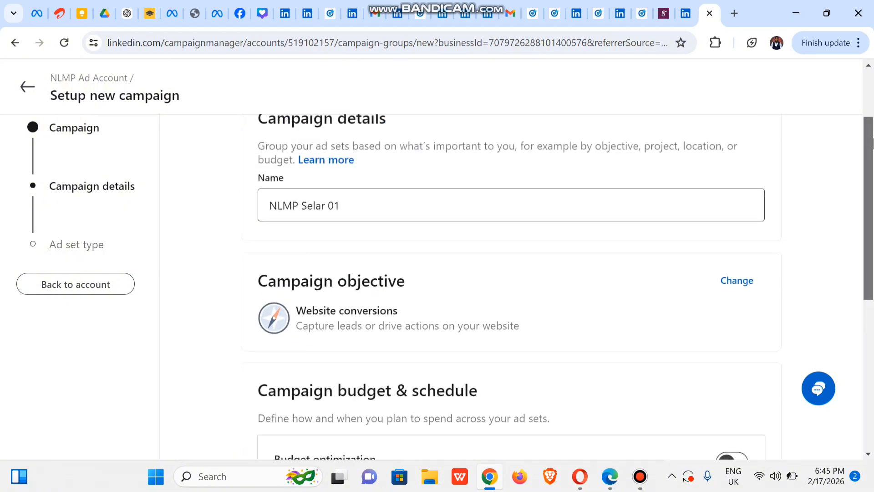
pyautogui.scroll(-4, 872, 198)
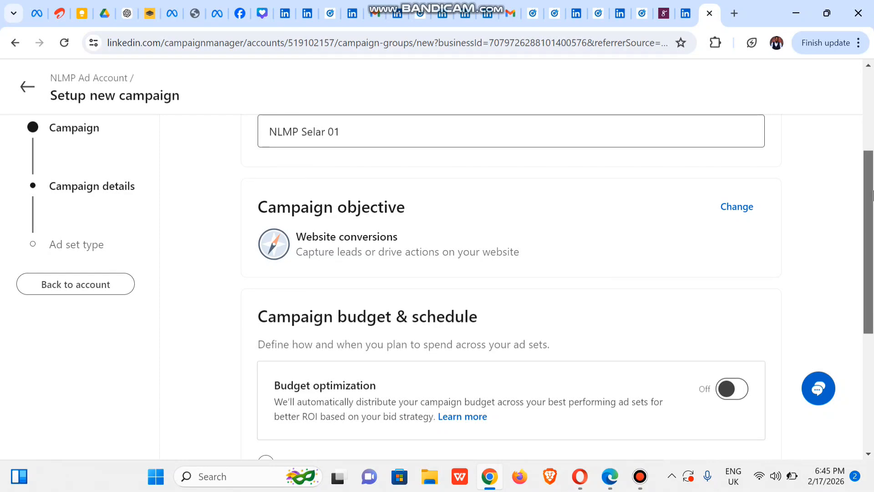
pyautogui.scroll(-5, 873, 196)
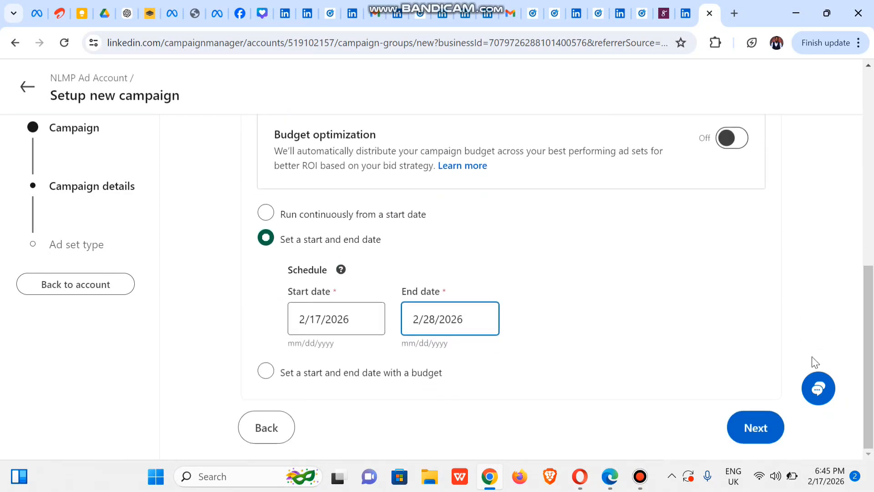
pyautogui.click(774, 434)
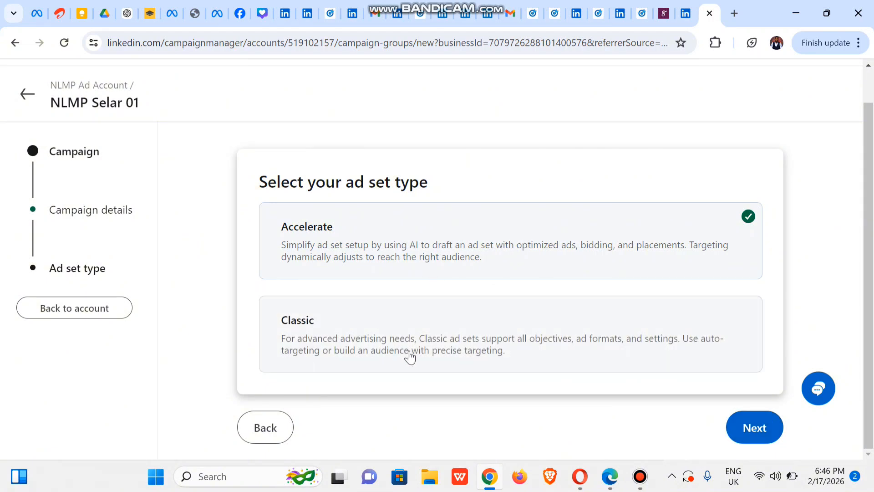
pyautogui.click(473, 339)
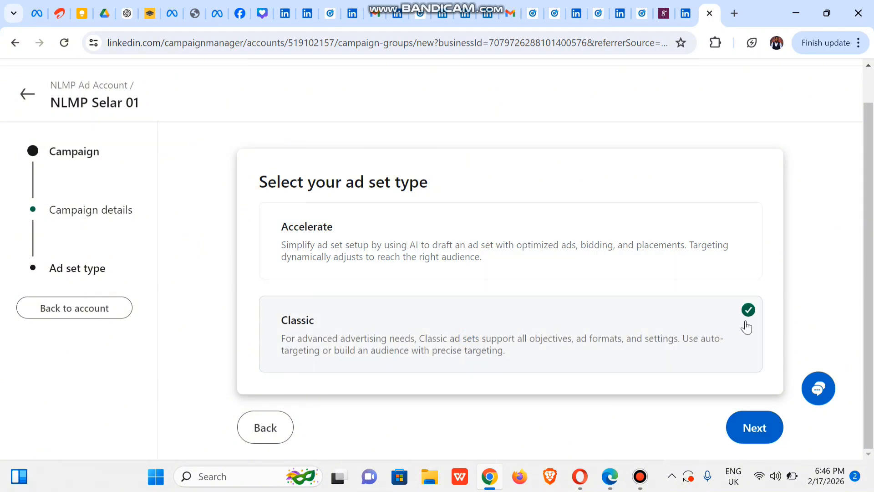
pyautogui.click(759, 429)
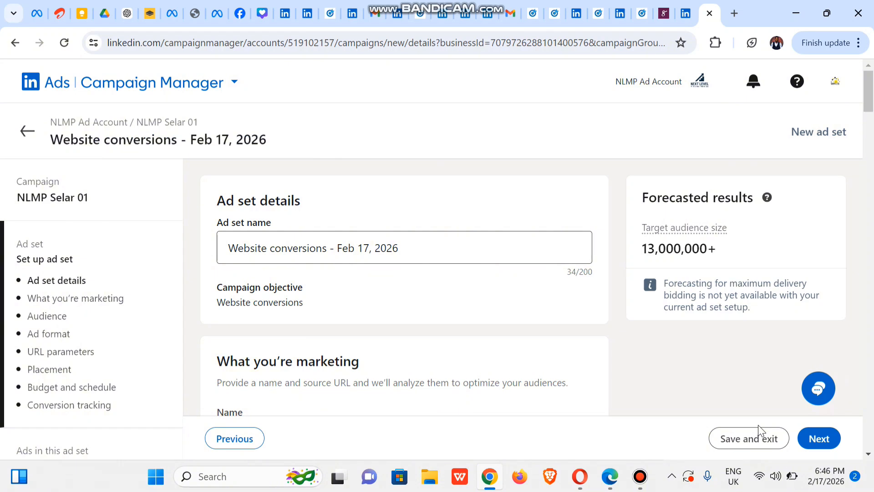
# Rename the ad set as "Ad set NLMP selar"
pyautogui.click(274, 251)
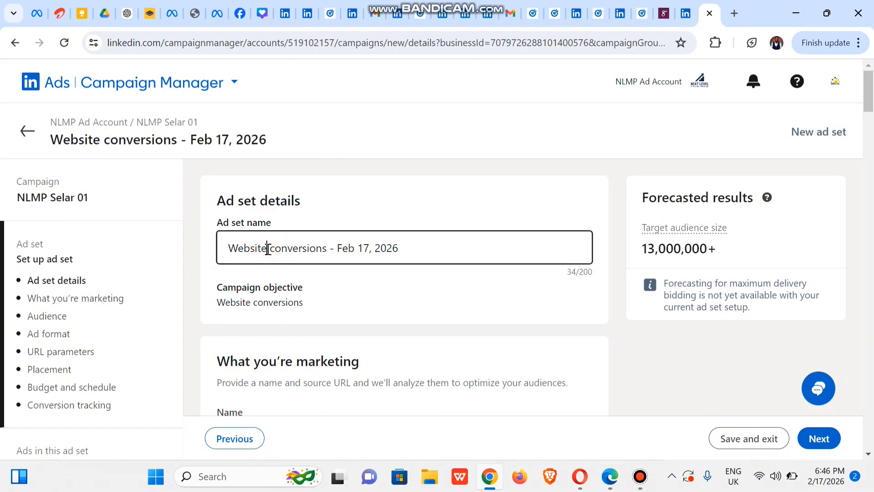
pyautogui.hotkey('ctrl', 'a')
pyautogui.write('Ad se')
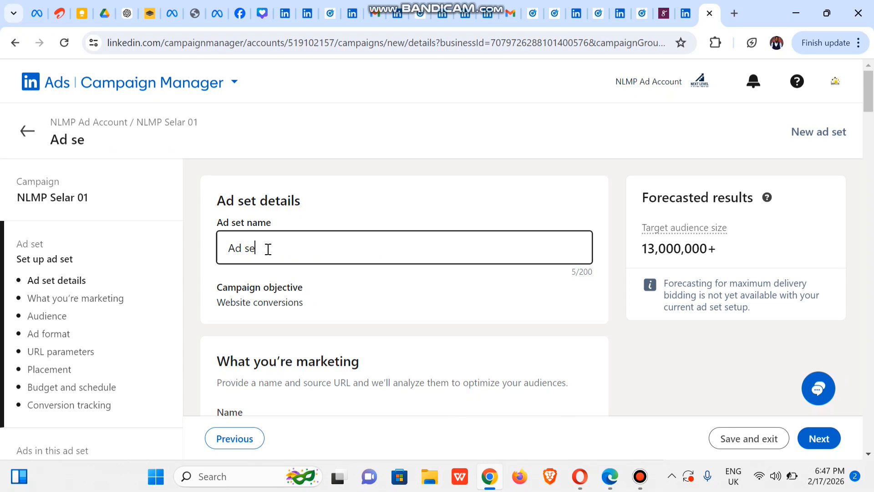
pyautogui.write('t NLMP')
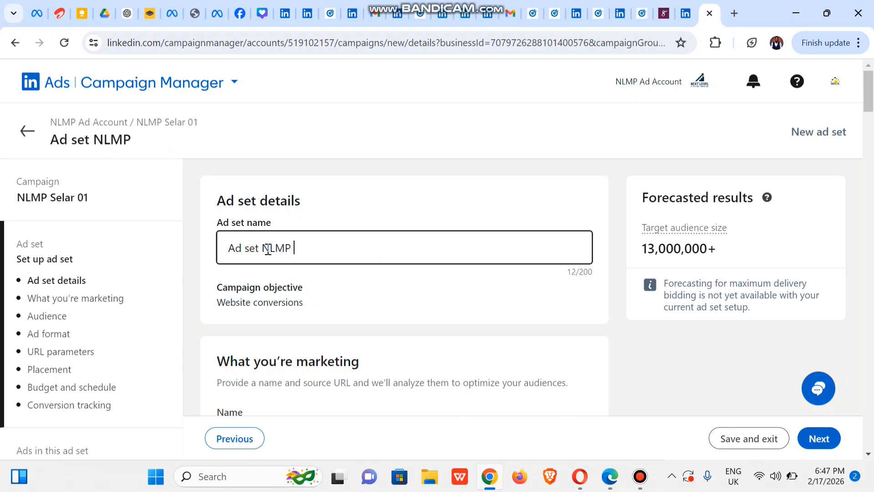
pyautogui.write(' selar')
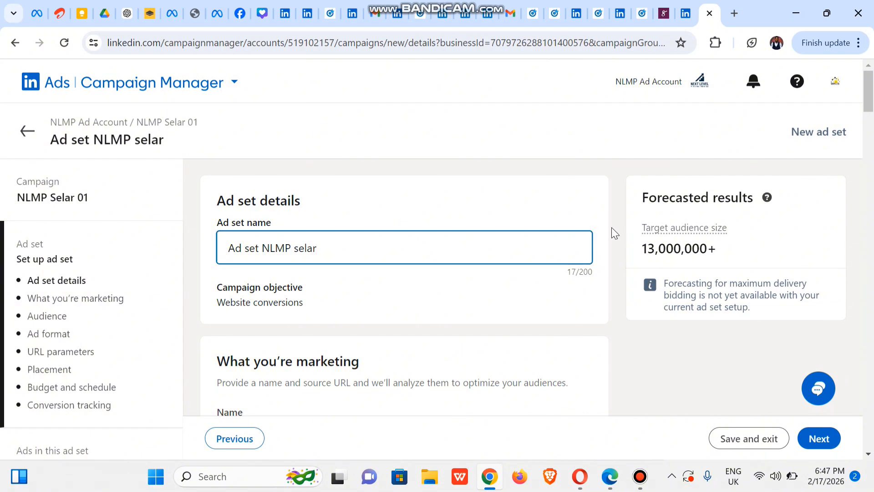
# Enter "Next Level Mentorship Program" as the name of what is being marketed
pyautogui.scroll(-2, 873, 125)
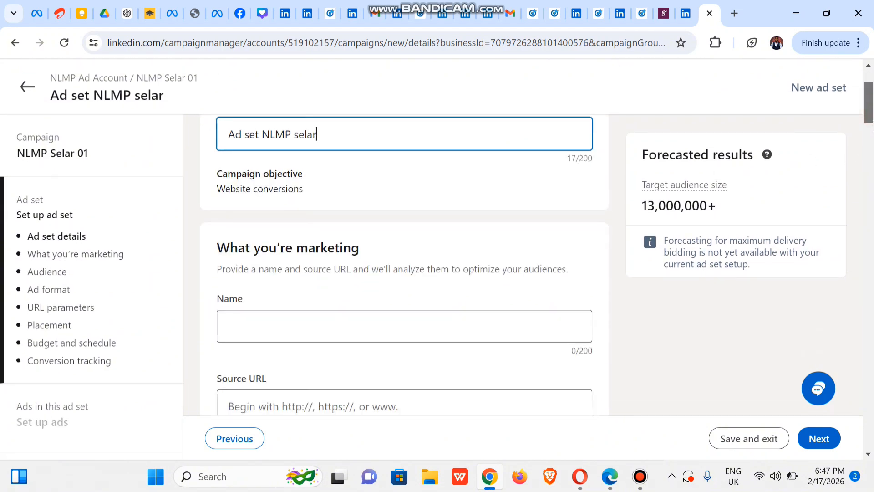
pyautogui.scroll(-2, 873, 125)
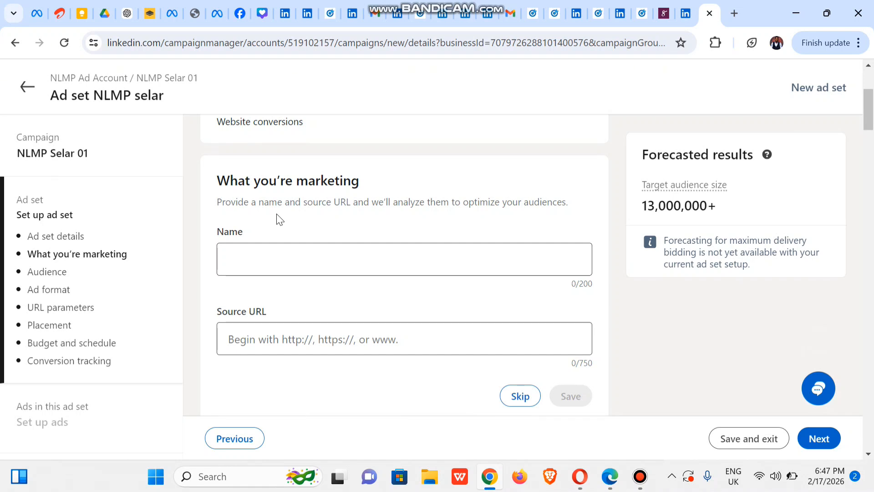
pyautogui.click(258, 261)
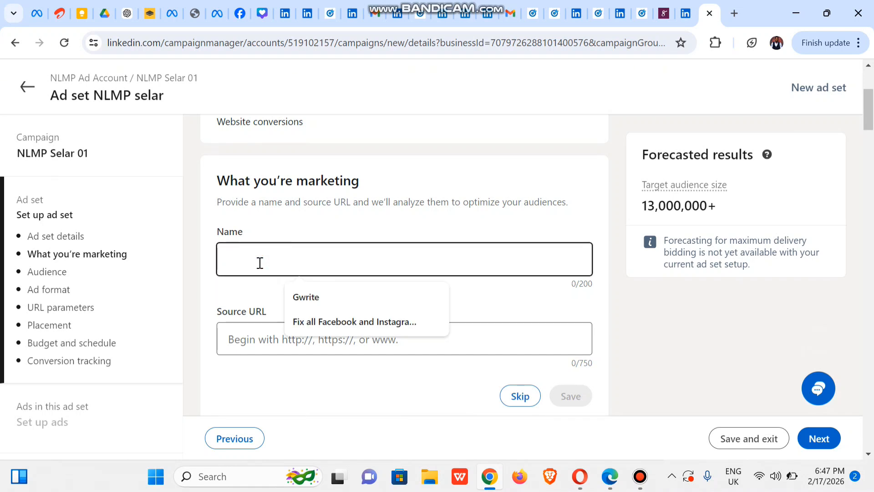
pyautogui.write('Next Level')
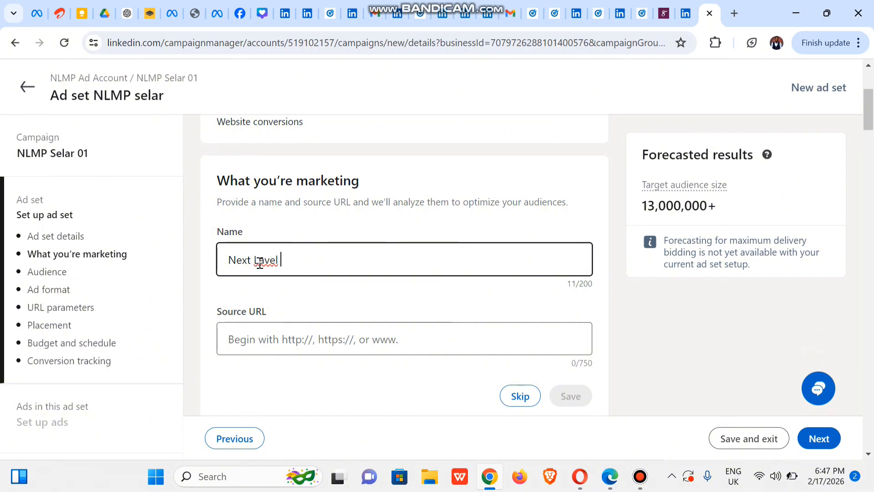
pyautogui.press('BackSpace')
pyautogui.press('BackSpace')
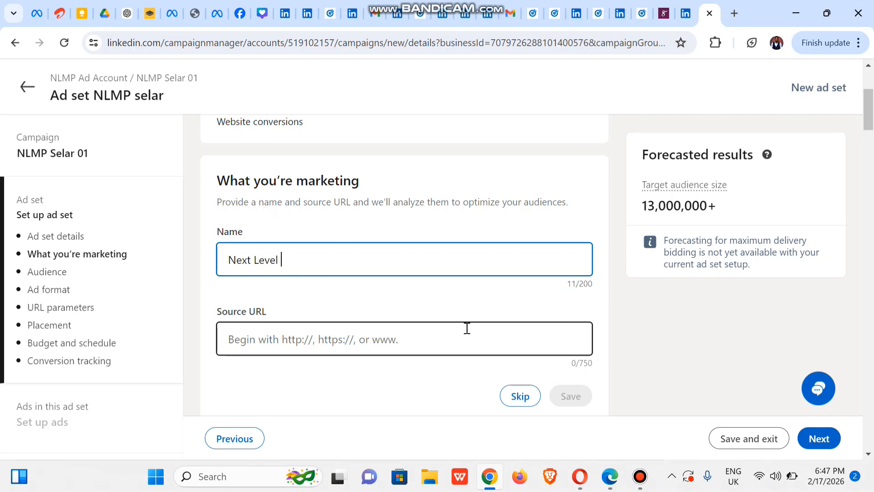
pyautogui.write('Mentorship Pro')
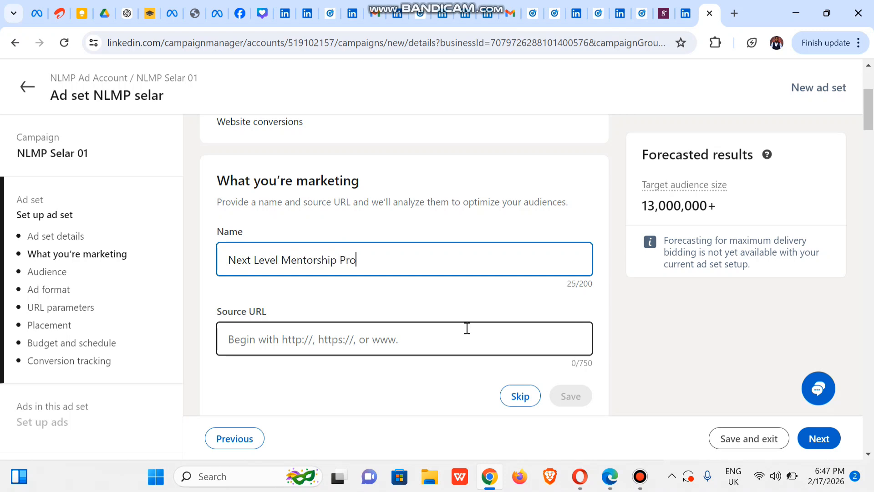
pyautogui.write('gram')
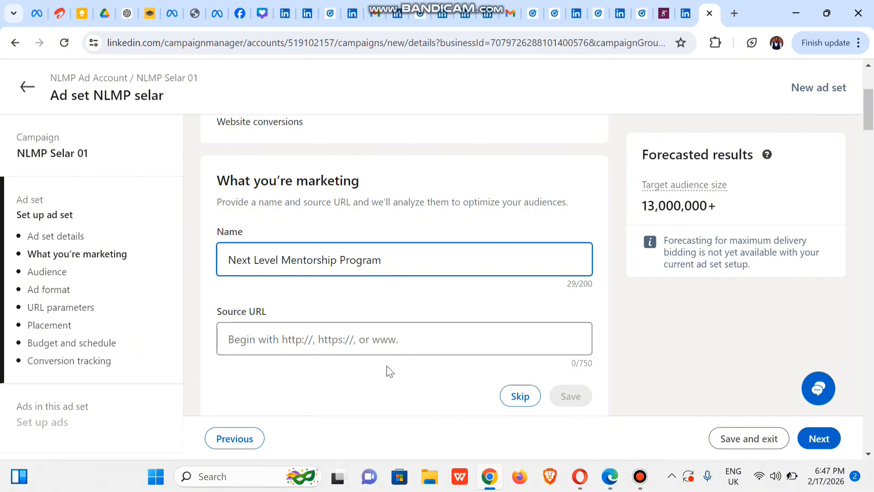
pyautogui.click(354, 338)
pyautogui.write('https://selar.com/nlmpc2')
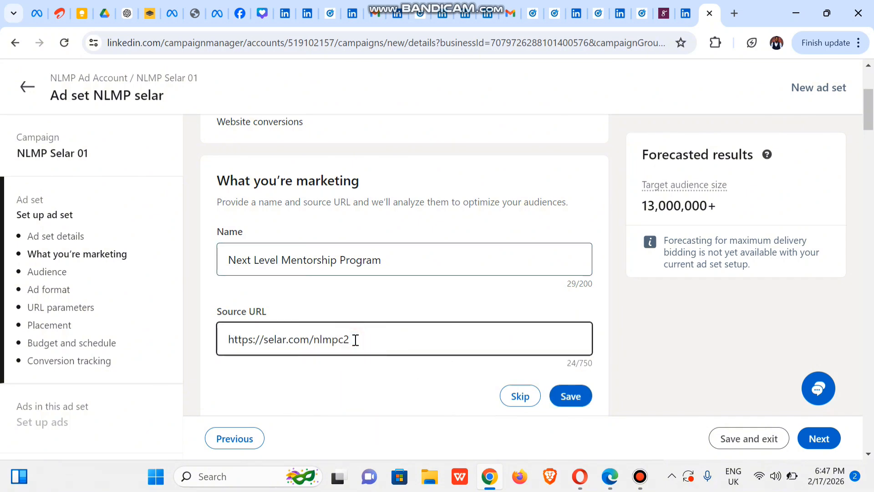
pyautogui.scroll(-4, 366, 347)
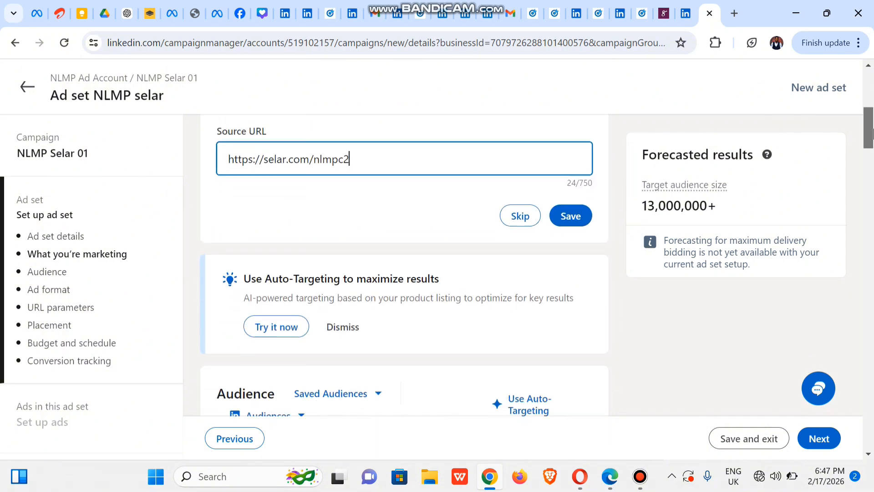
pyautogui.click(570, 220)
pyautogui.click(570, 217)
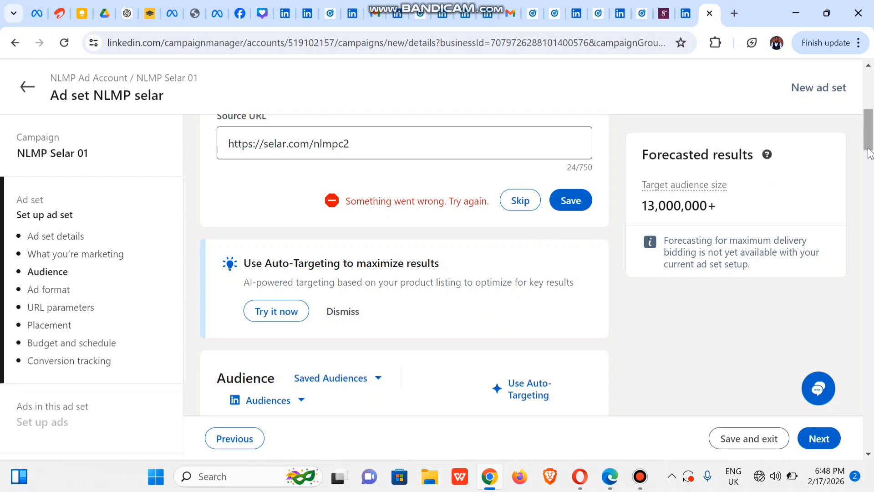
# Turn on Auto-Targeting for the audience and choose Video as the ad format
pyautogui.scroll(-1, 871, 155)
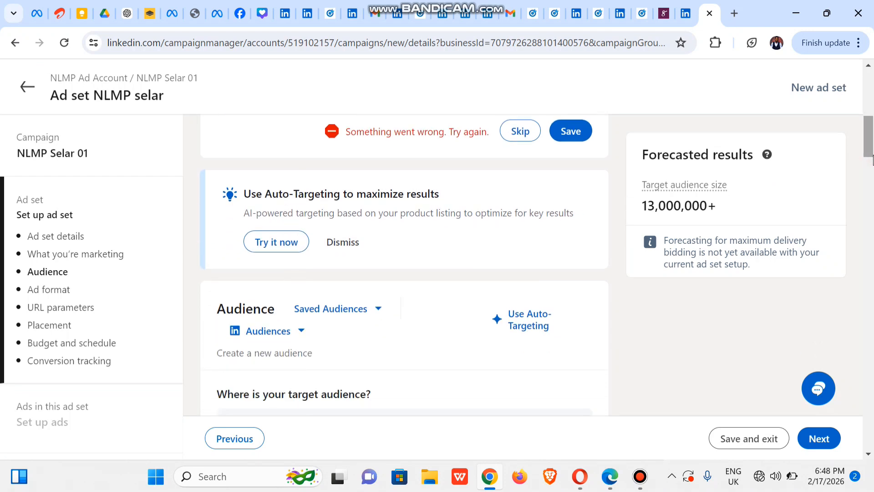
pyautogui.click(292, 242)
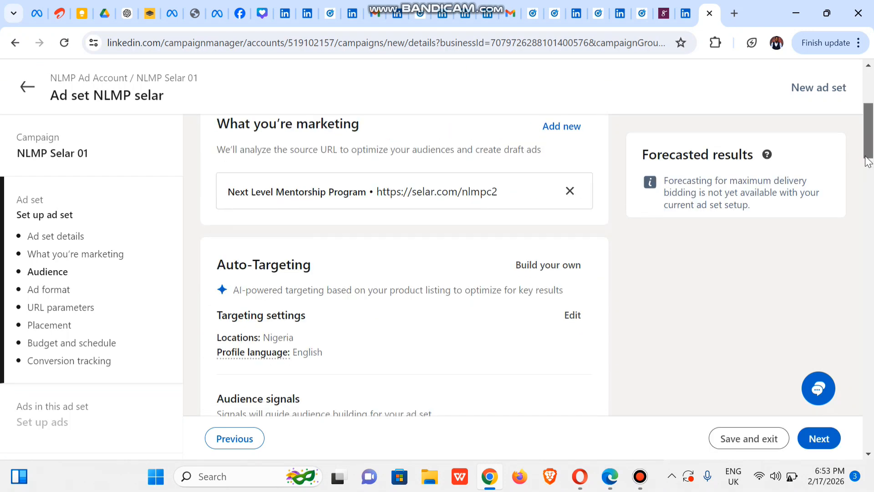
pyautogui.scroll(-2, 868, 168)
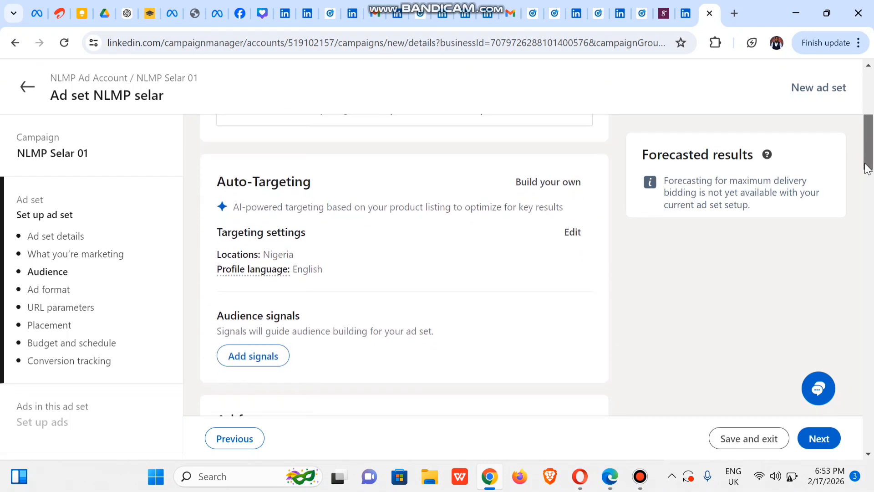
pyautogui.moveTo(867, 169); pyautogui.dragTo(870, 210)
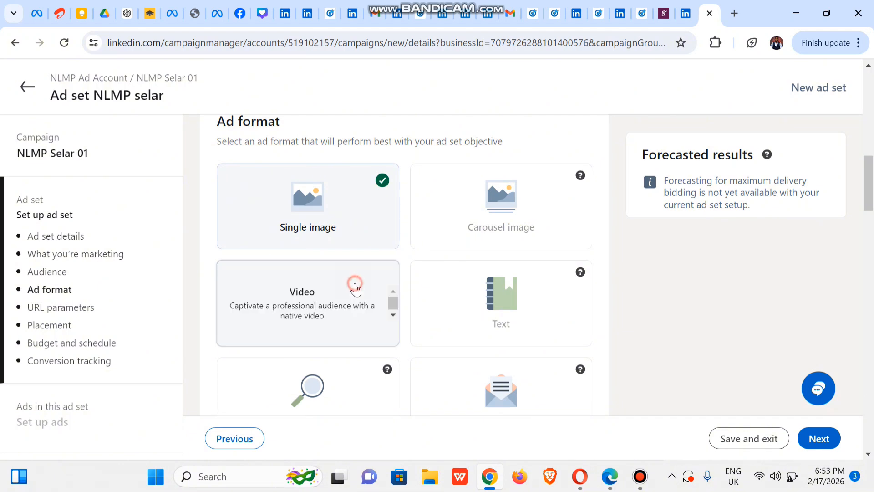
pyautogui.click(354, 286)
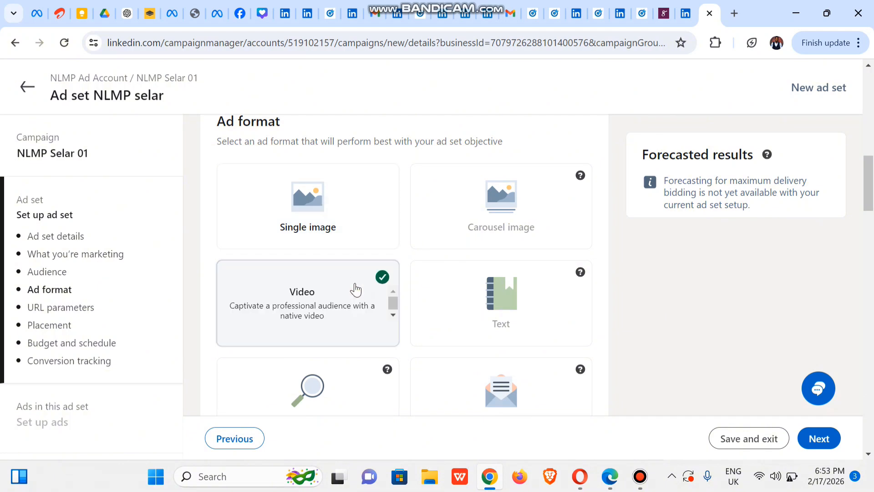
# Set the ad set's daily budget to $20.00 and switch its schedule to a set start and end date
pyautogui.moveTo(871, 203); pyautogui.dragTo(872, 344)
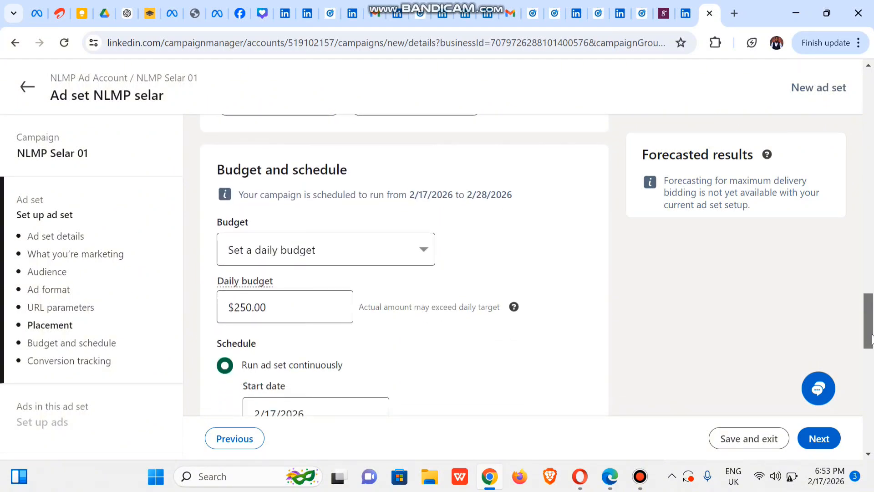
pyautogui.click(328, 315)
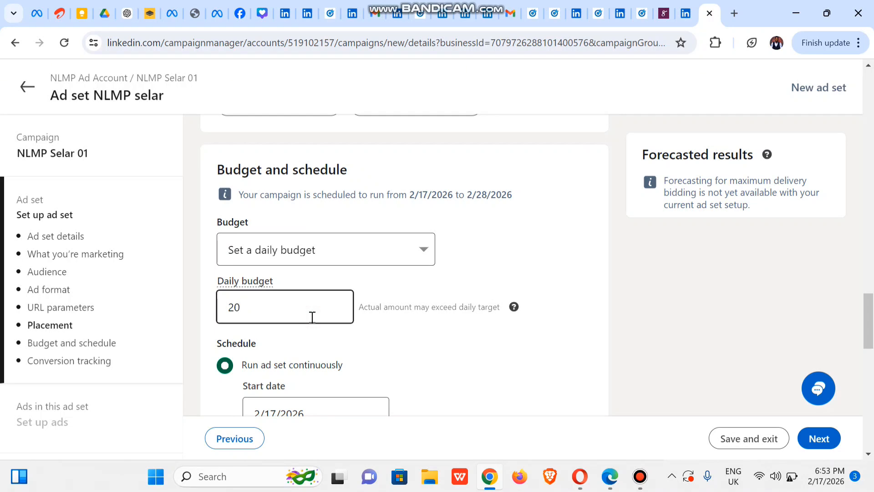
pyautogui.click(576, 300)
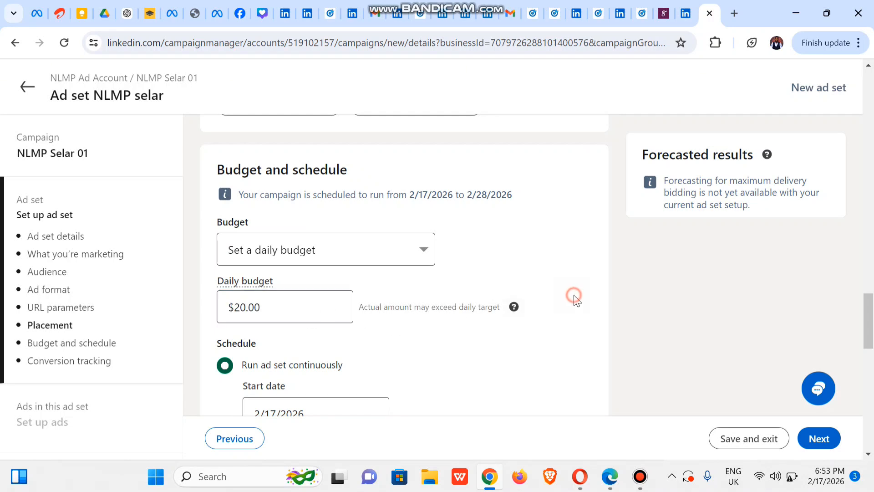
pyautogui.moveTo(868, 286); pyautogui.dragTo(871, 333)
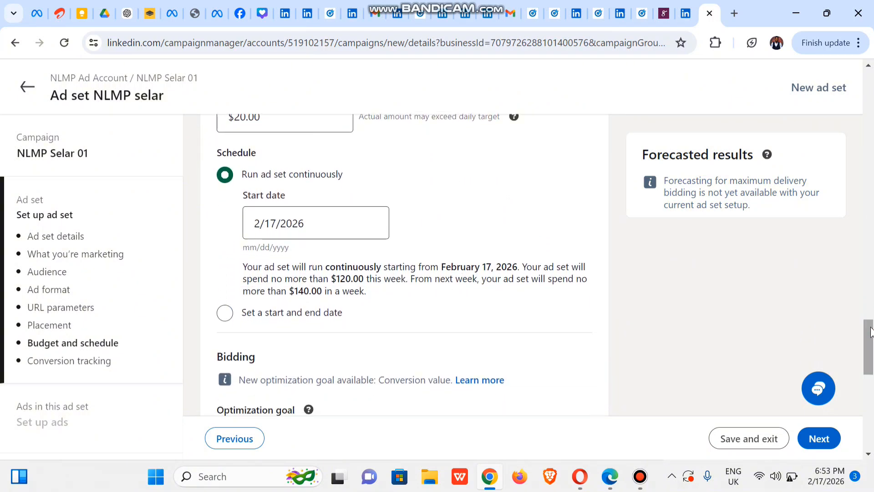
pyautogui.click(226, 319)
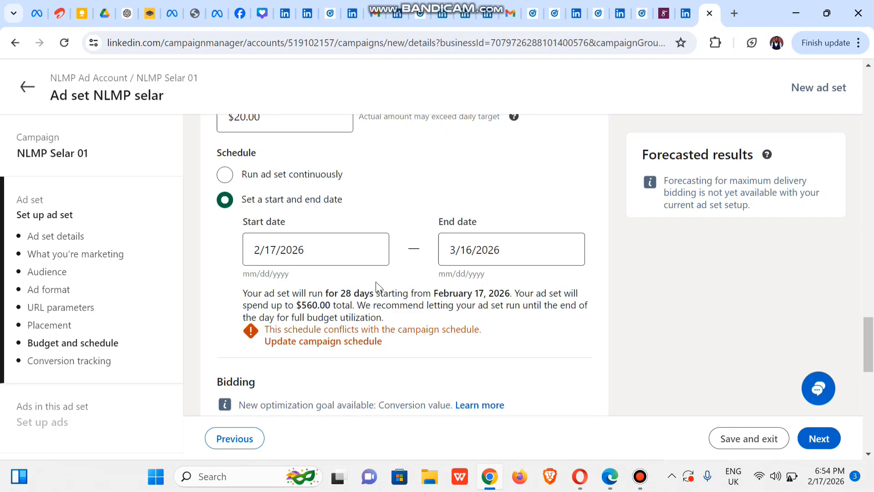
# Set the end date of the ad set's schedule to 2/28/2026
pyautogui.scroll(1, 423, 301)
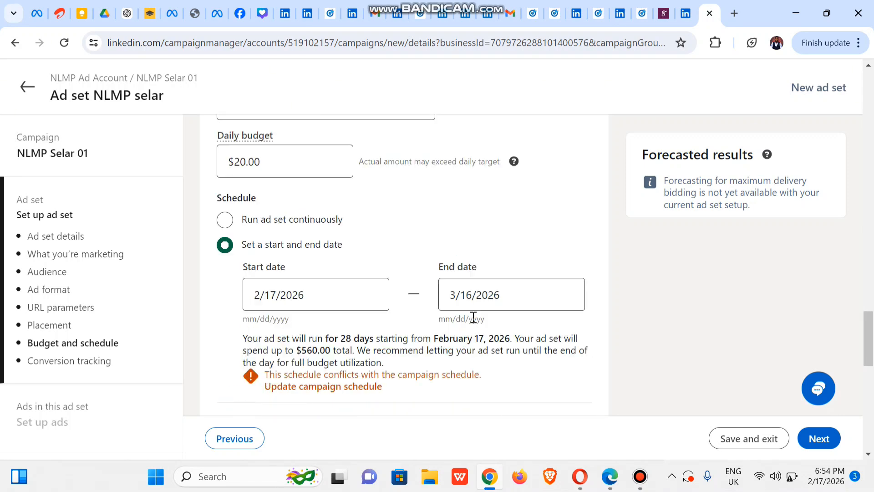
pyautogui.click(463, 296)
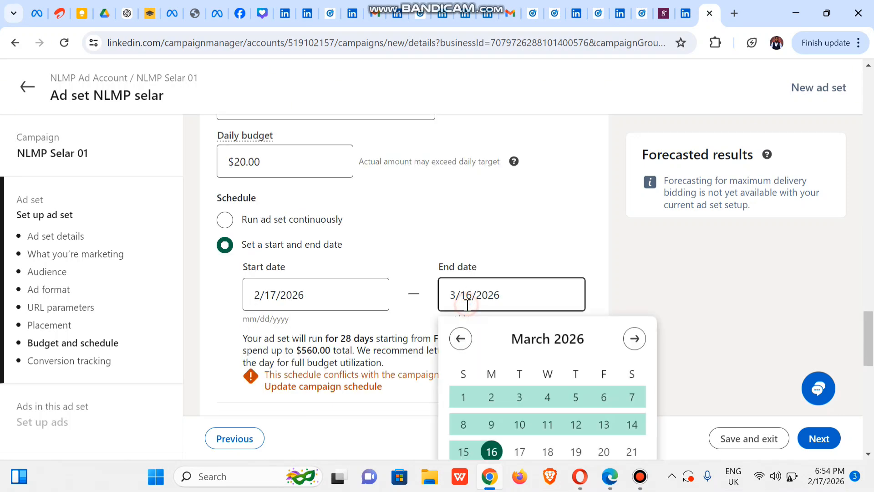
pyautogui.click(460, 339)
pyautogui.moveTo(872, 338); pyautogui.dragTo(873, 352)
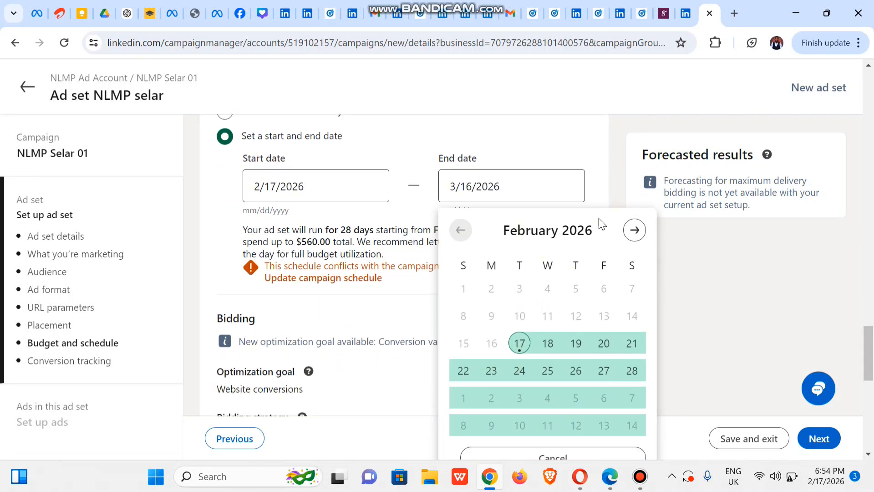
pyautogui.click(632, 371)
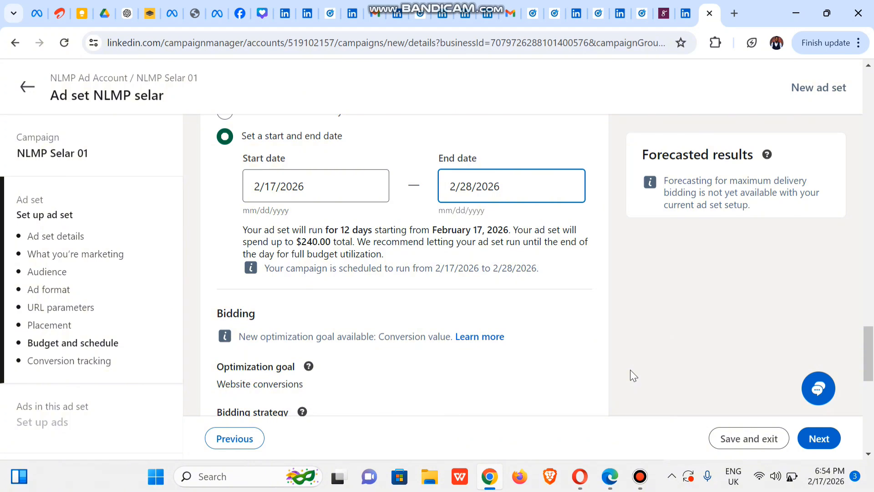
pyautogui.scroll(3, 867, 339)
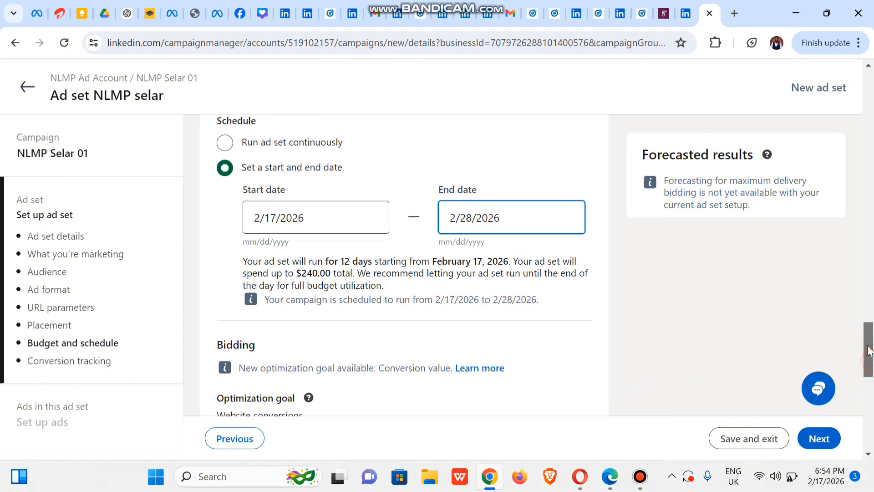
# Remove the Selar 2 NLMP conversion from the ad set's conversion tracking, and confirm saving the ad set to continue to its ads
pyautogui.moveTo(868, 346); pyautogui.dragTo(872, 385)
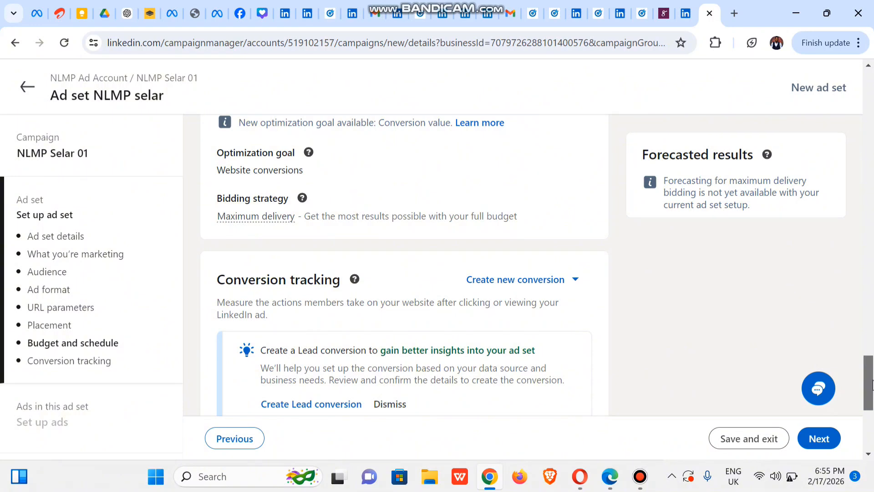
pyautogui.moveTo(872, 384); pyautogui.dragTo(872, 417)
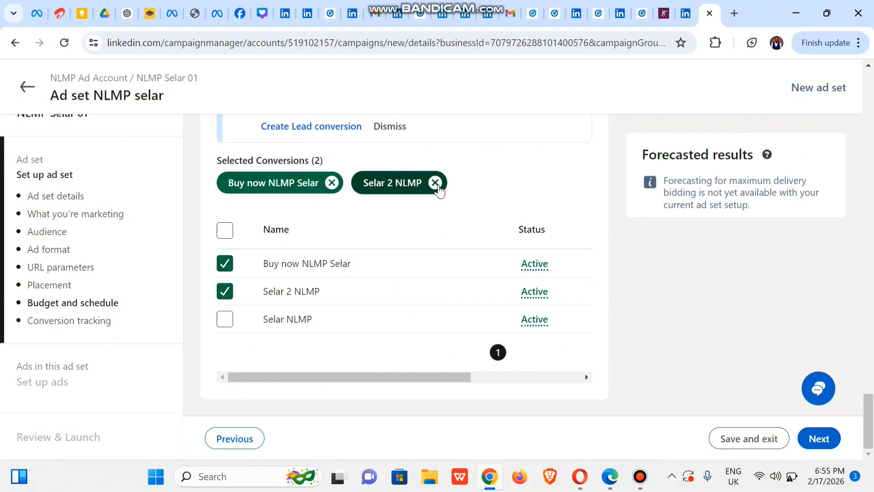
pyautogui.click(436, 184)
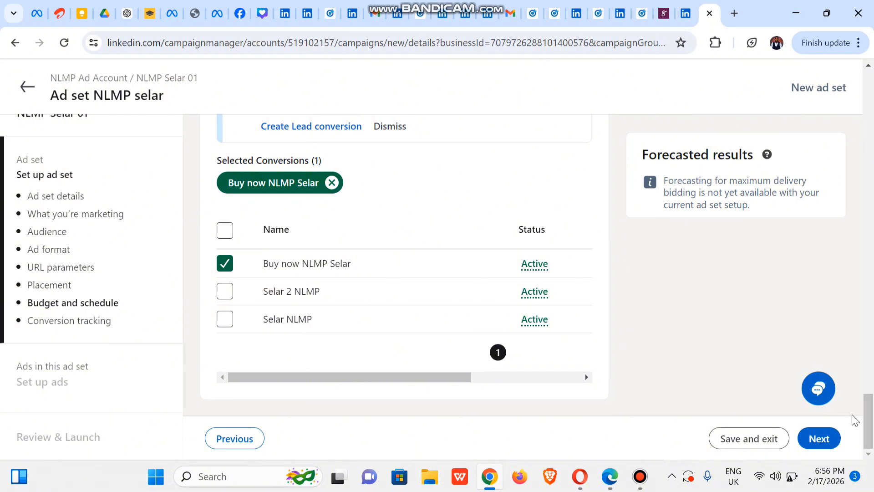
pyautogui.click(815, 441)
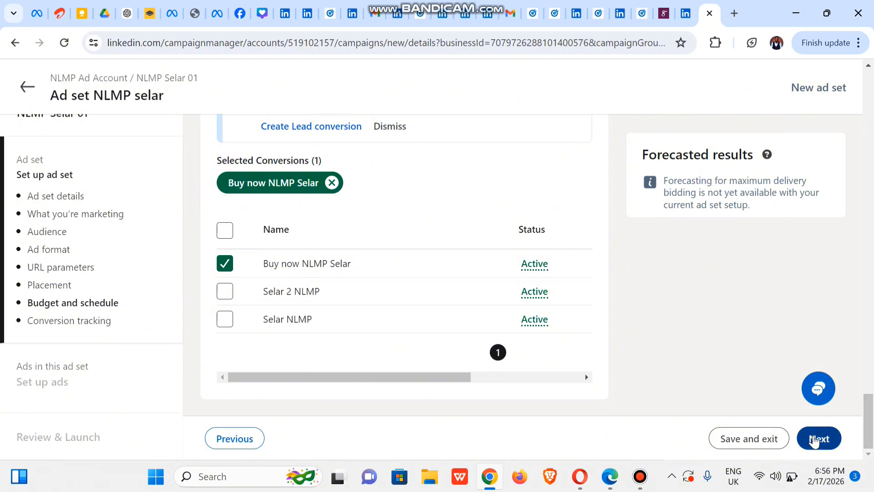
pyautogui.click(815, 441)
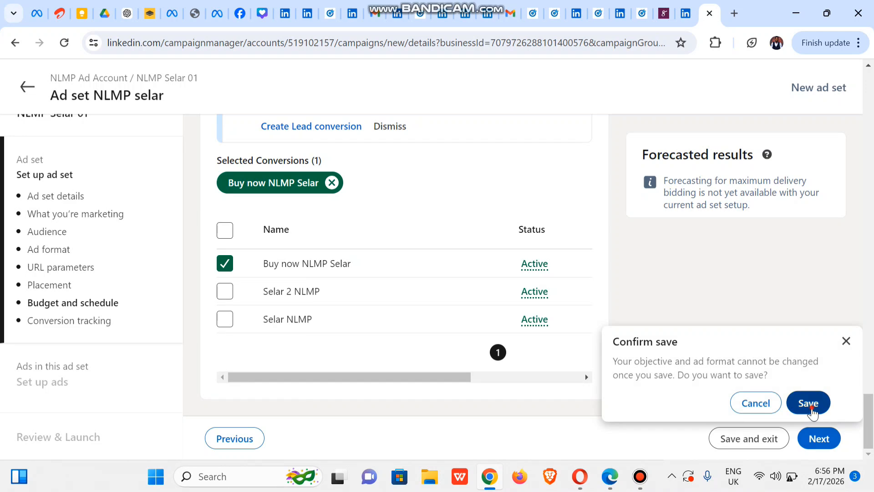
pyautogui.click(813, 407)
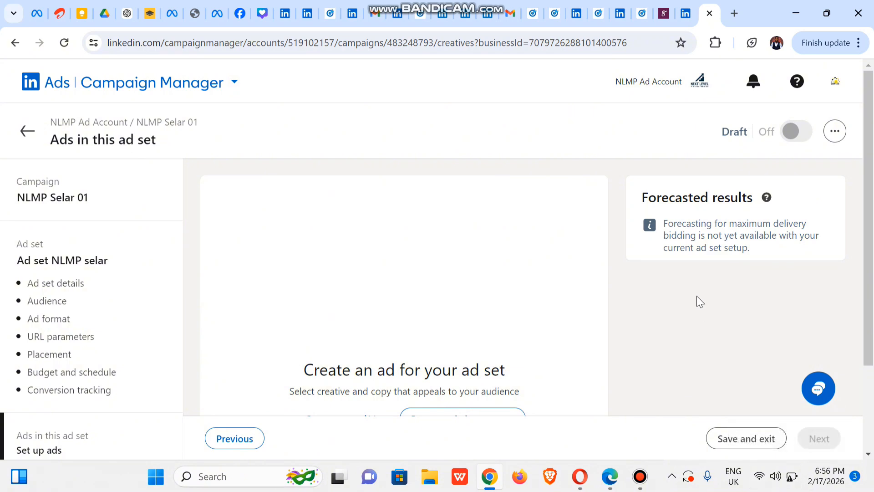
# From the existing company page content, select the video ads beginning "Join the Next Level Mentorship Program", "If you're a digital marketer" and "Let's be real for a second"
pyautogui.scroll(-3, 590, 286)
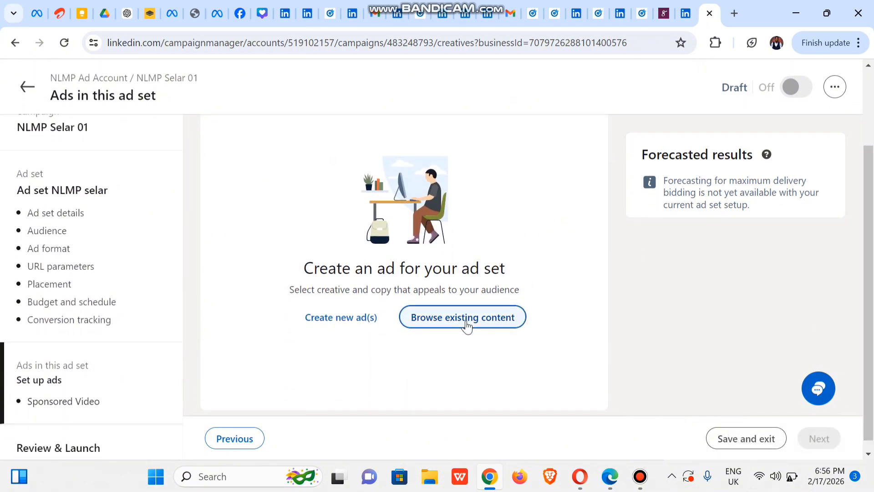
pyautogui.click(467, 323)
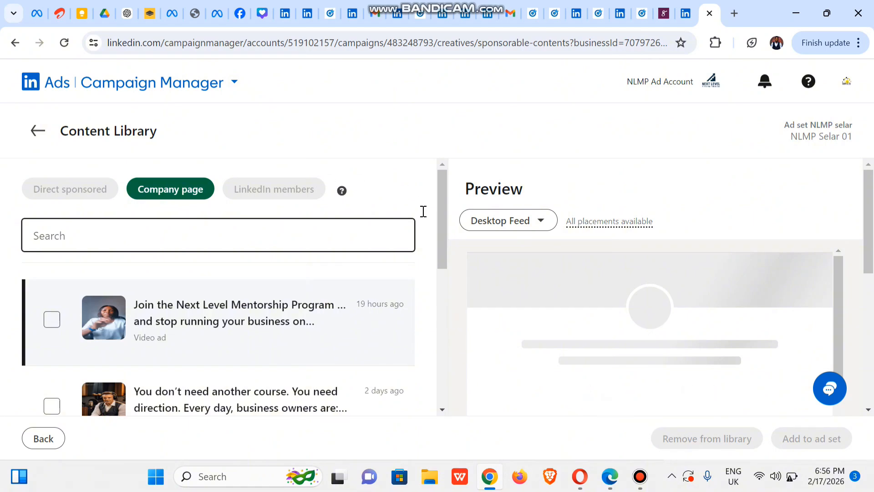
pyautogui.moveTo(441, 244); pyautogui.dragTo(438, 310)
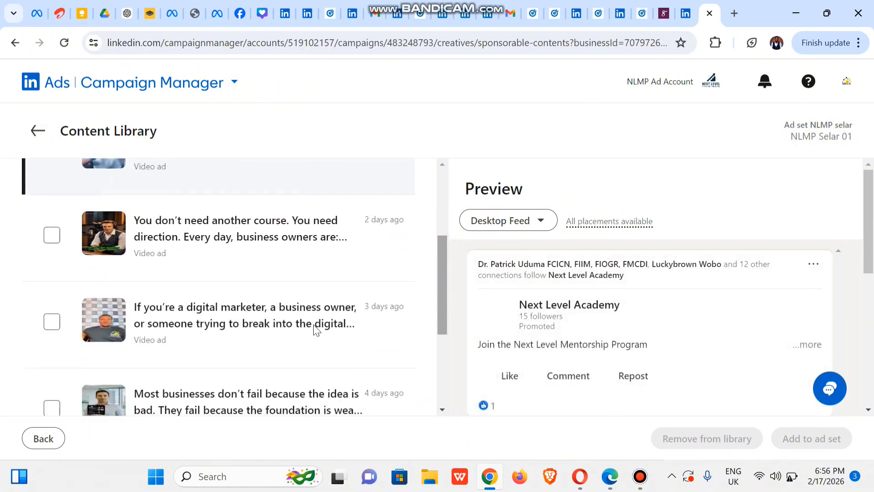
pyautogui.click(52, 324)
pyautogui.click(51, 323)
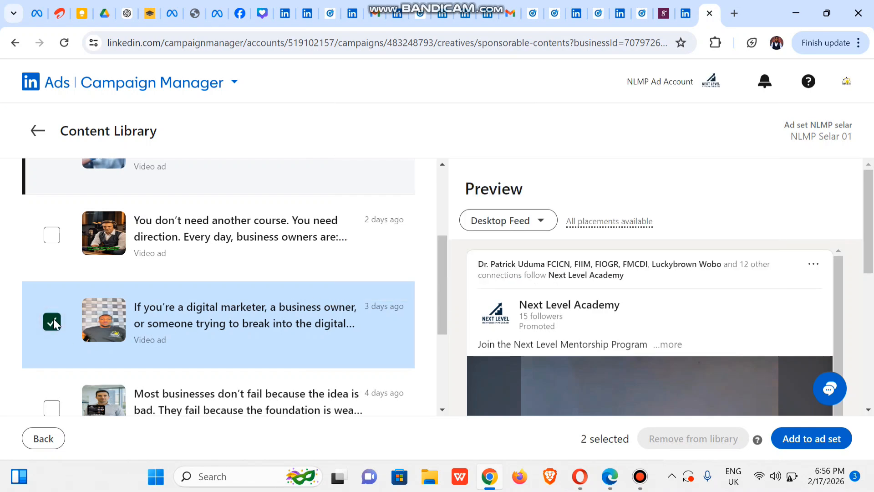
pyautogui.moveTo(439, 307); pyautogui.dragTo(438, 366)
pyautogui.click(51, 343)
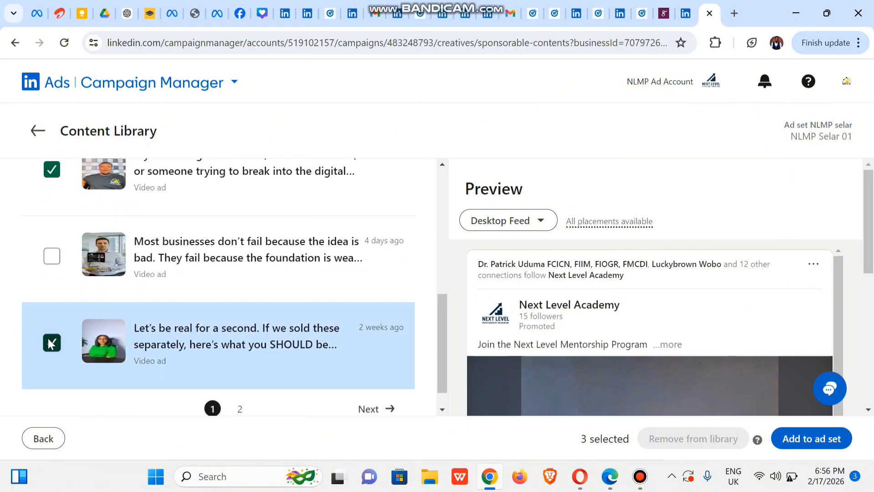
pyautogui.moveTo(441, 360); pyautogui.dragTo(442, 255)
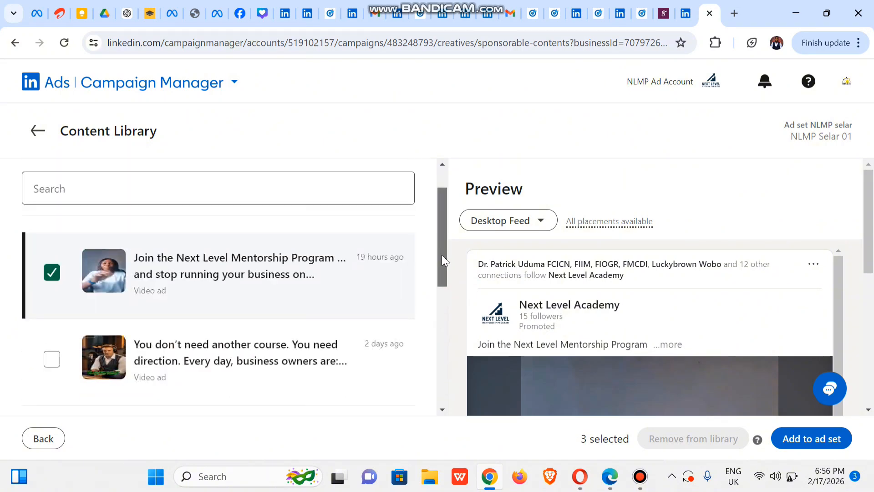
pyautogui.click(51, 359)
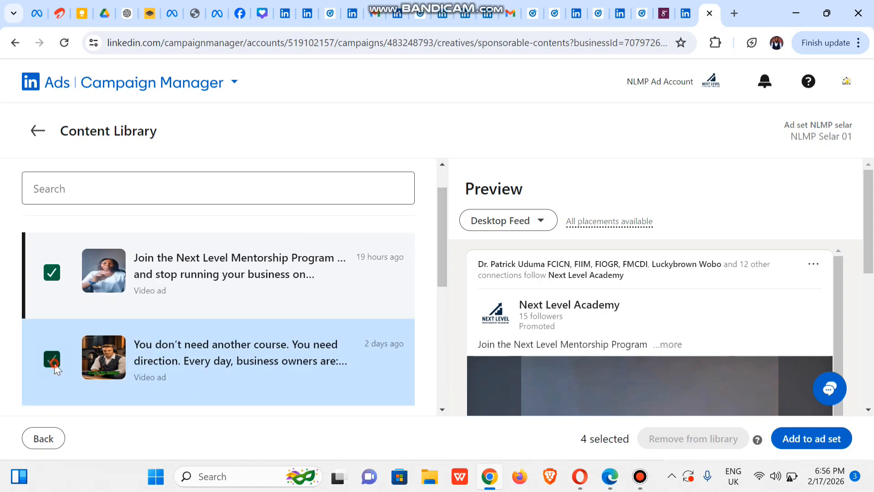
pyautogui.click(53, 361)
pyautogui.click(53, 277)
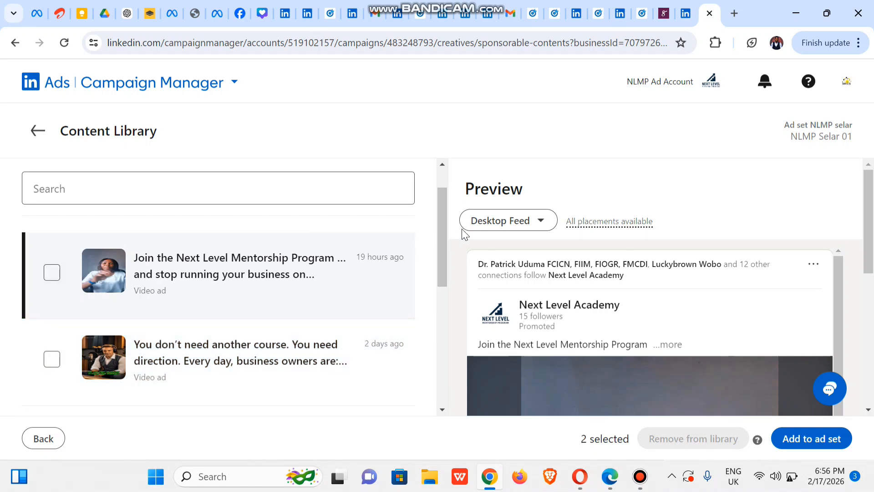
# Include the "Join the Next Level Mentorship Program" and "Most businesses don't fail" videos in the selection and add all selected videos to the ad set
pyautogui.moveTo(444, 250); pyautogui.dragTo(435, 271)
pyautogui.click(50, 277)
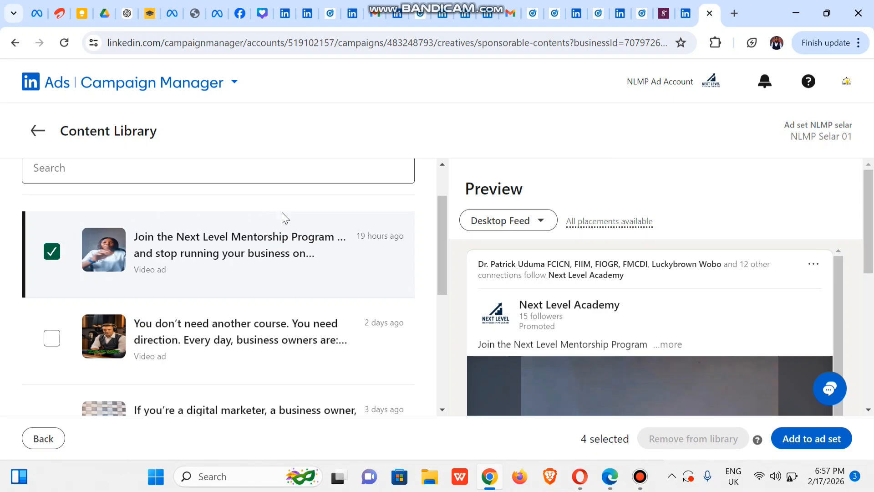
pyautogui.moveTo(440, 253); pyautogui.dragTo(571, 428)
pyautogui.moveTo(868, 207); pyautogui.dragTo(872, 387)
pyautogui.click(808, 443)
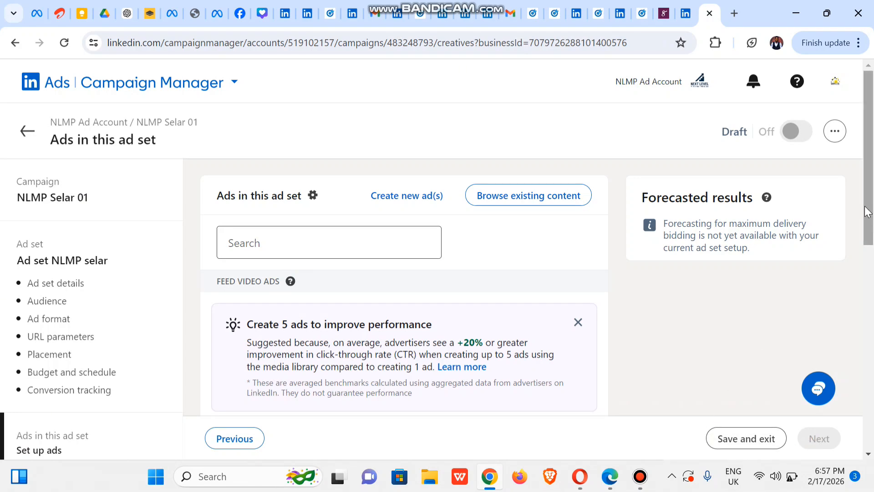
pyautogui.moveTo(873, 214); pyautogui.dragTo(869, 272)
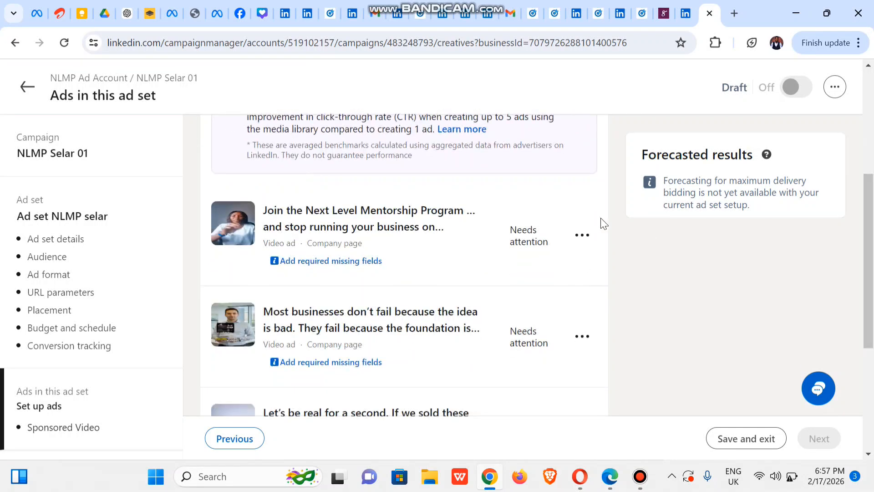
pyautogui.click(583, 236)
pyautogui.click(419, 211)
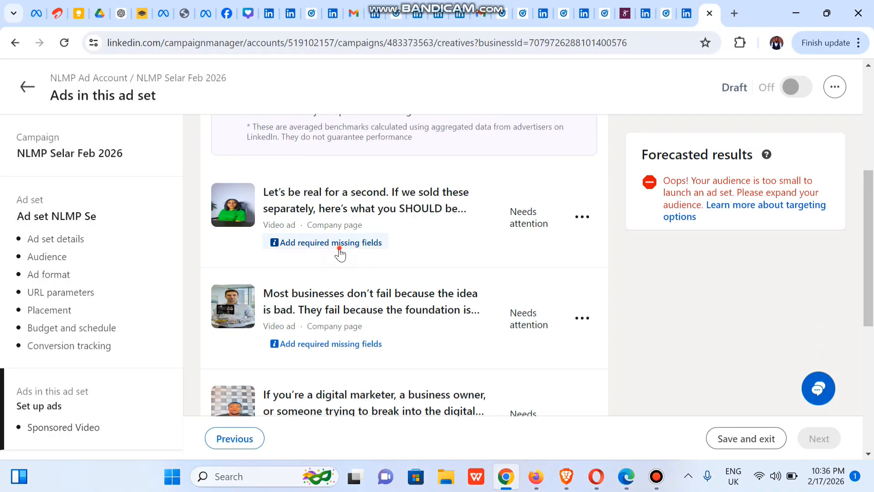
pyautogui.click(337, 246)
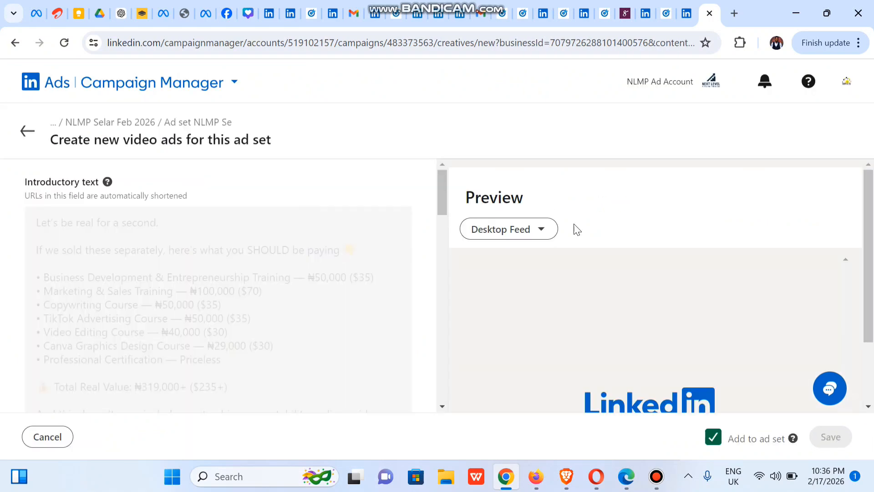
pyautogui.moveTo(444, 199); pyautogui.dragTo(436, 367)
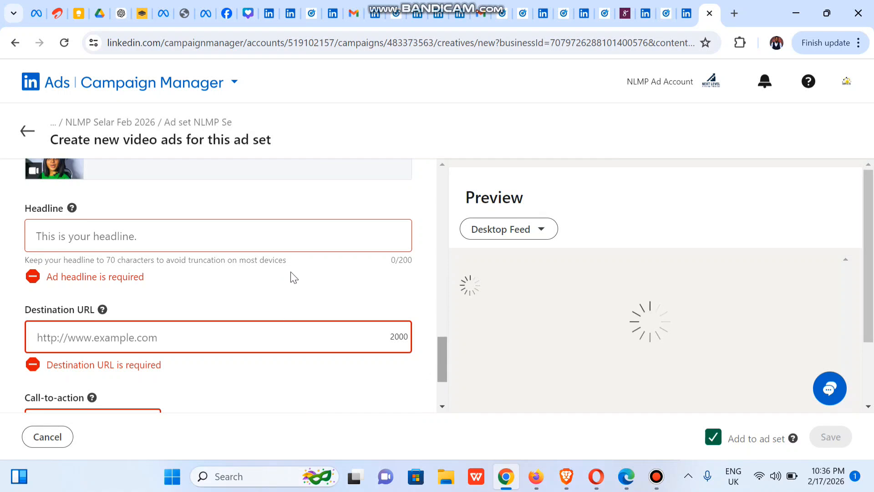
pyautogui.click(99, 336)
pyautogui.click(82, 336)
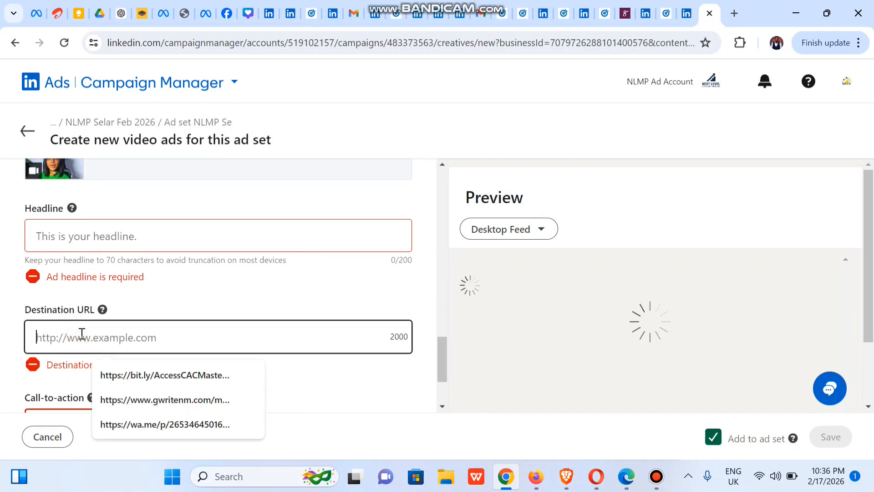
pyautogui.write('Next Level Mentorship Program • https://selar.com/nlmpc2')
pyautogui.click(201, 338)
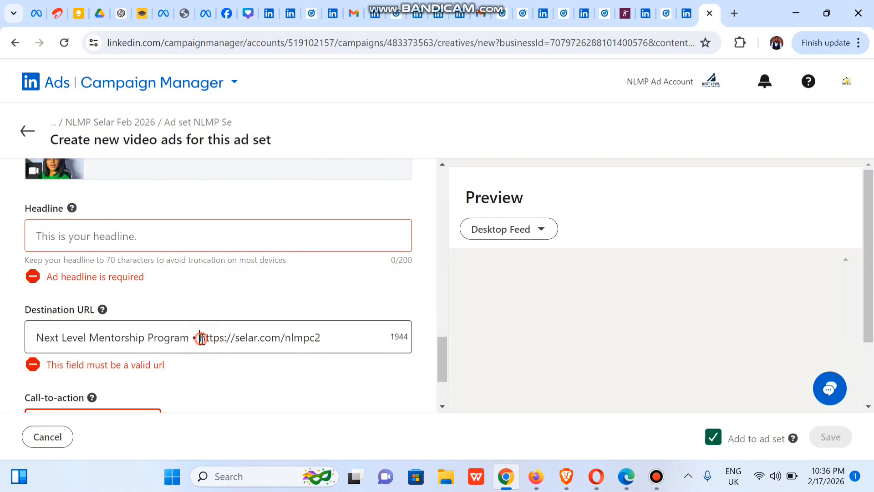
pyautogui.hotkey('shift', 'Home')
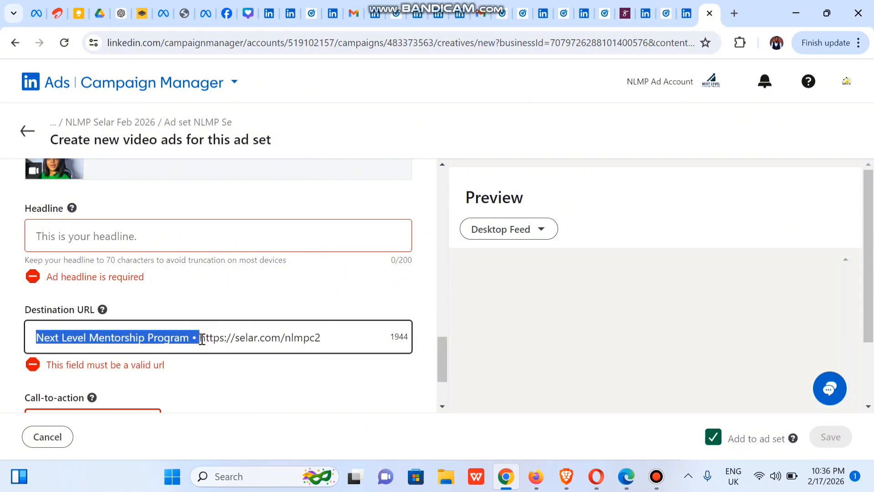
pyautogui.press('BackSpace')
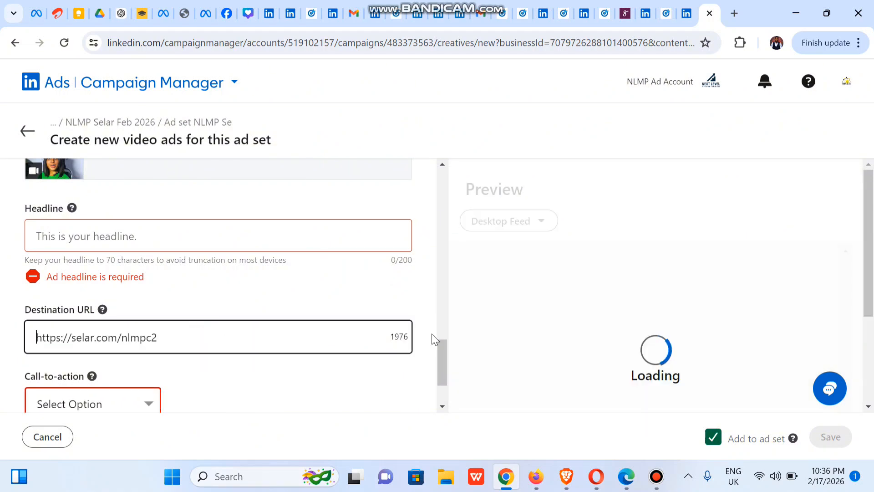
# Set the video ad's call-to-action to Learn more
pyautogui.moveTo(444, 364); pyautogui.dragTo(446, 391)
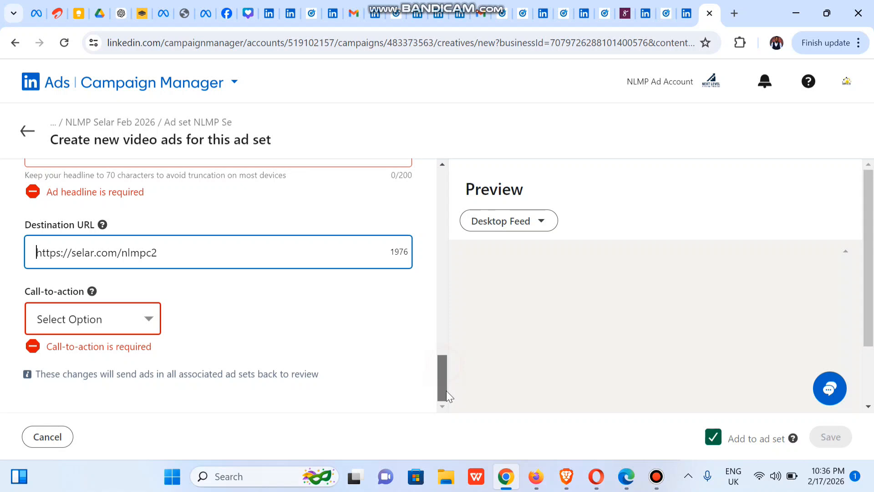
pyautogui.click(129, 315)
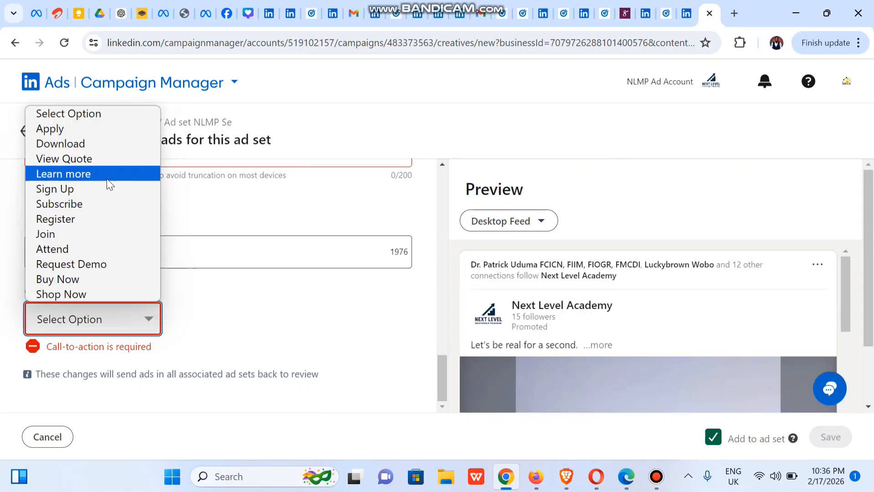
pyautogui.click(69, 174)
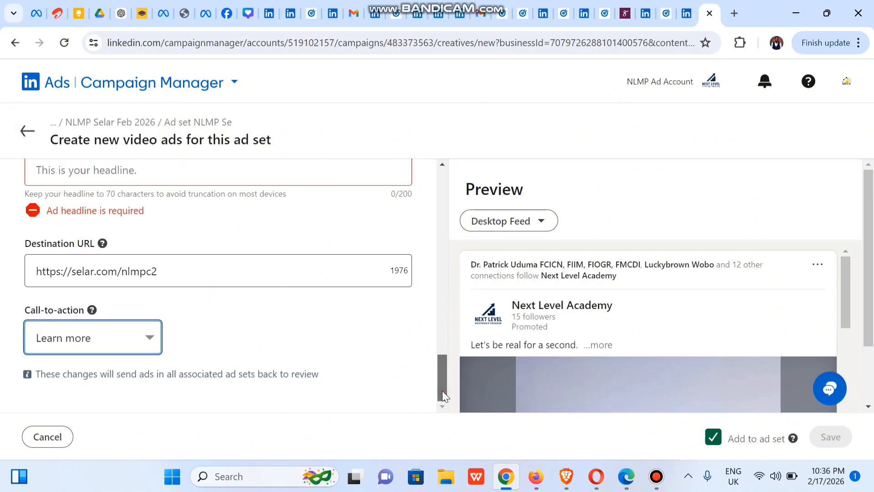
pyautogui.moveTo(444, 396); pyautogui.dragTo(439, 357)
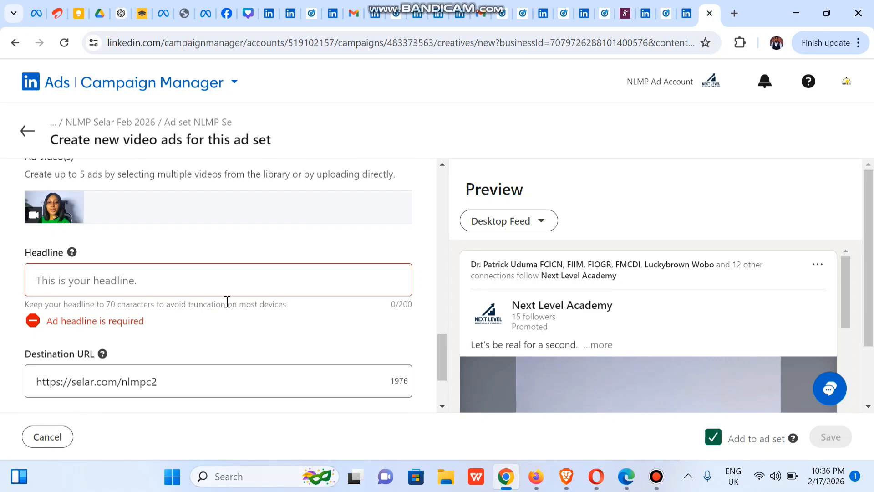
pyautogui.click(179, 287)
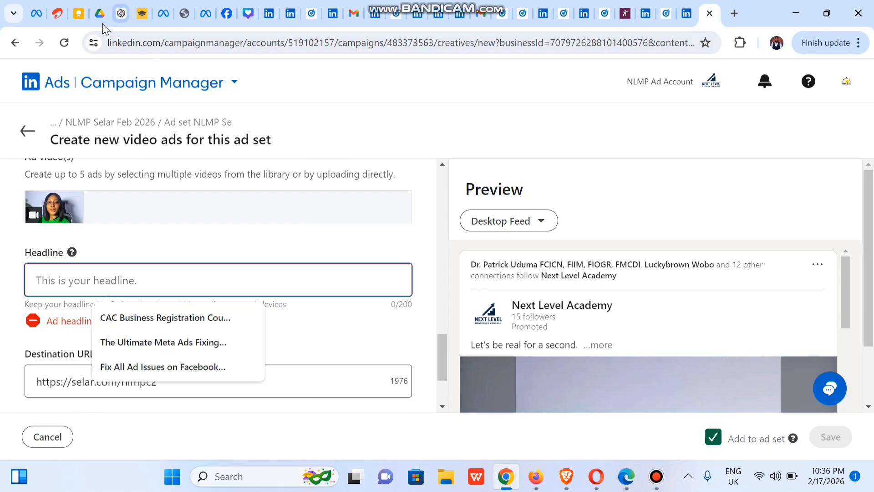
pyautogui.click(78, 18)
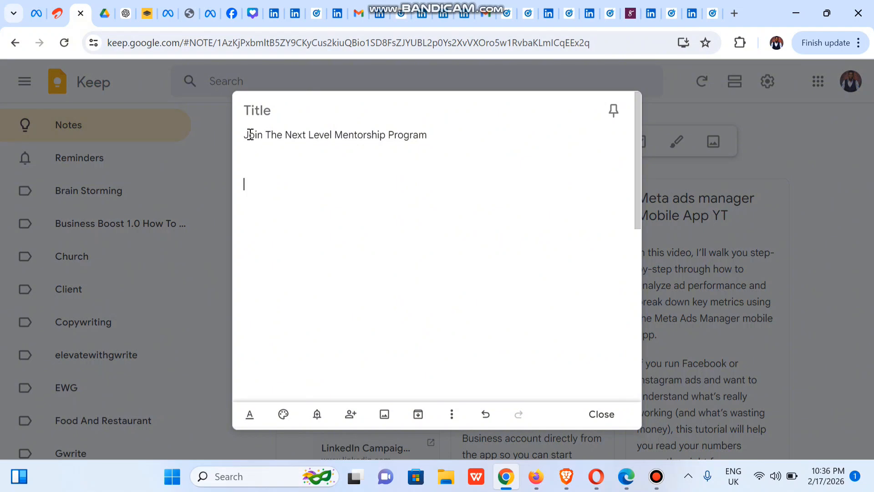
pyautogui.write('Next Level Mentorship Program • https://selar.com/nlmpc2')
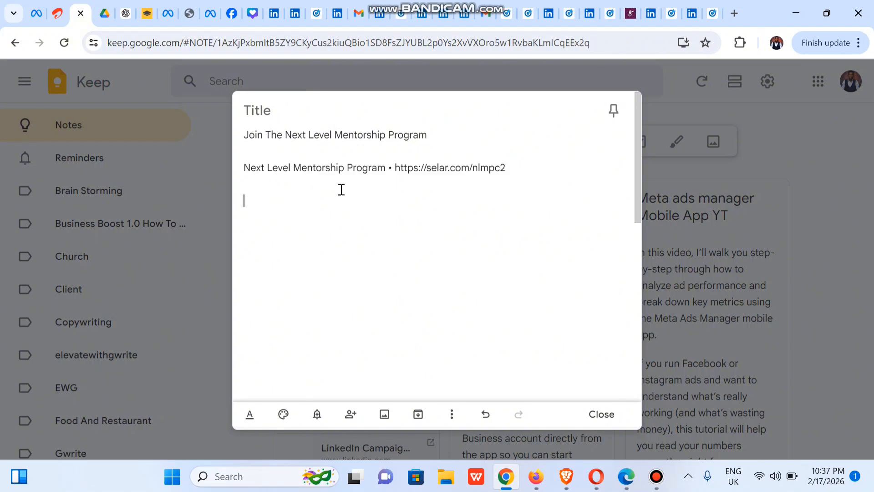
pyautogui.moveTo(247, 133); pyautogui.dragTo(472, 138)
pyautogui.hotkey('ctrl', 'c')
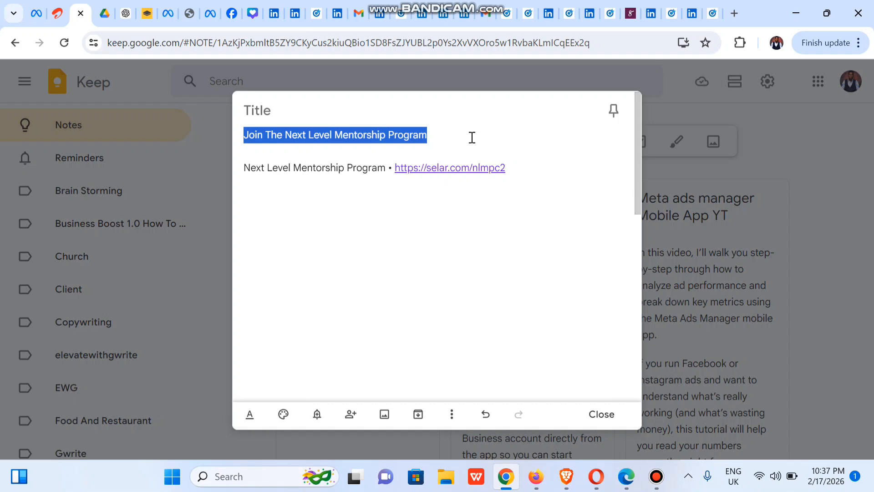
# Back in Campaign Manager, set the "Let's be real for a second" video ad's headline to "Join The Next Level Mentorship Program"
pyautogui.click(712, 14)
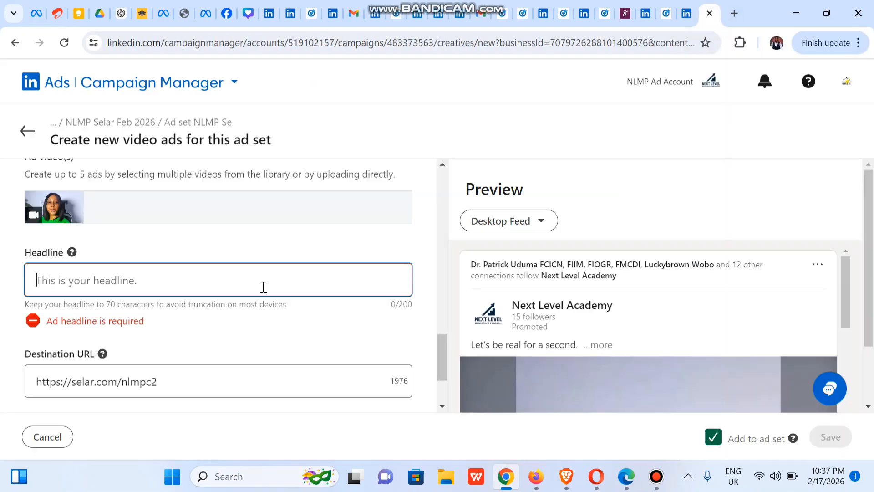
pyautogui.click(202, 285)
pyautogui.hotkey('ctrl', 'v')
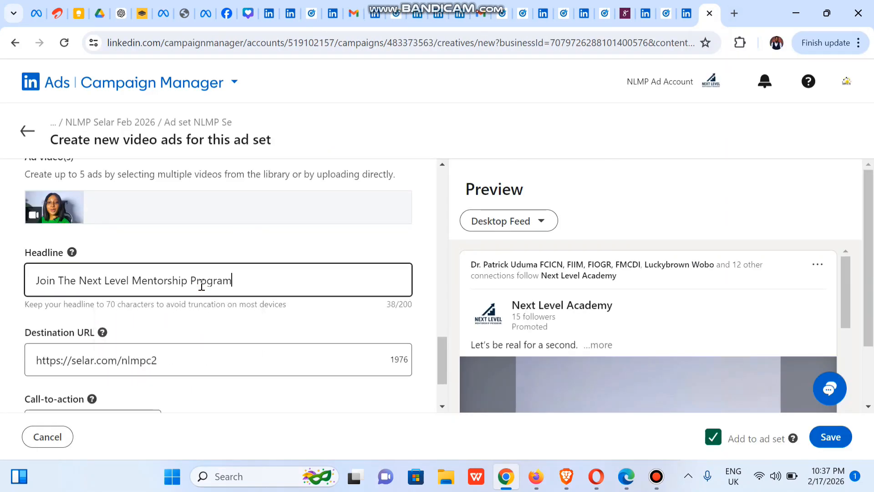
# Review the "Let's be real for a second" ad's settings and preview, and save it with the changes confirmed
pyautogui.scroll(-2, 435, 390)
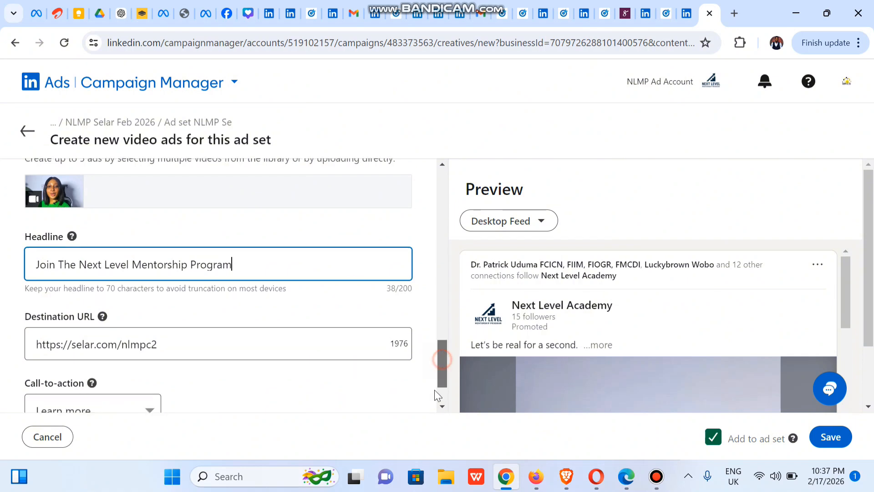
pyautogui.scroll(-2, 861, 241)
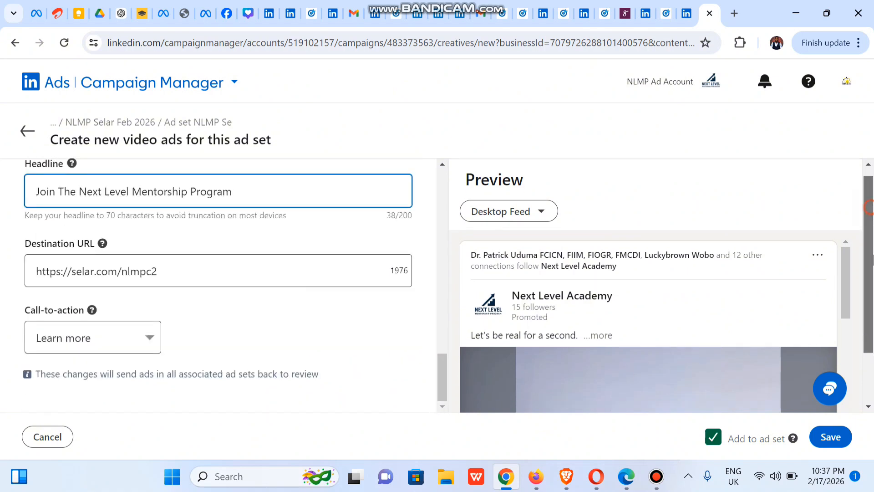
pyautogui.moveTo(844, 212); pyautogui.dragTo(848, 394)
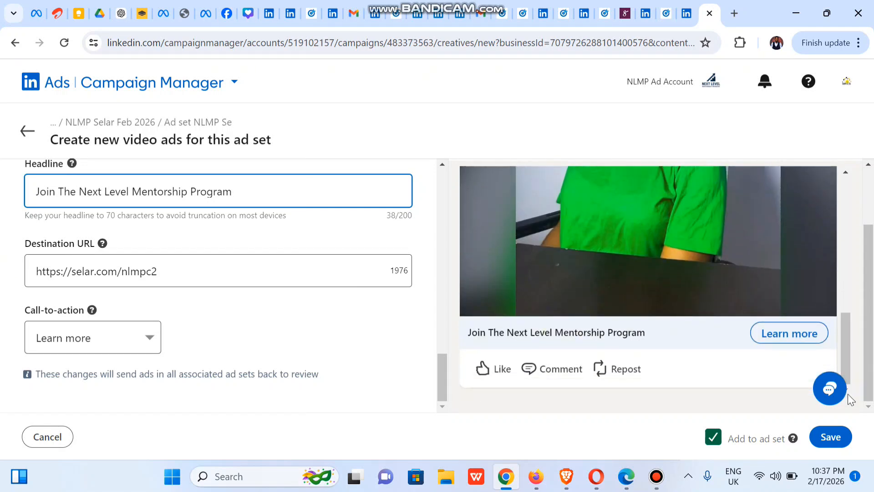
pyautogui.click(843, 438)
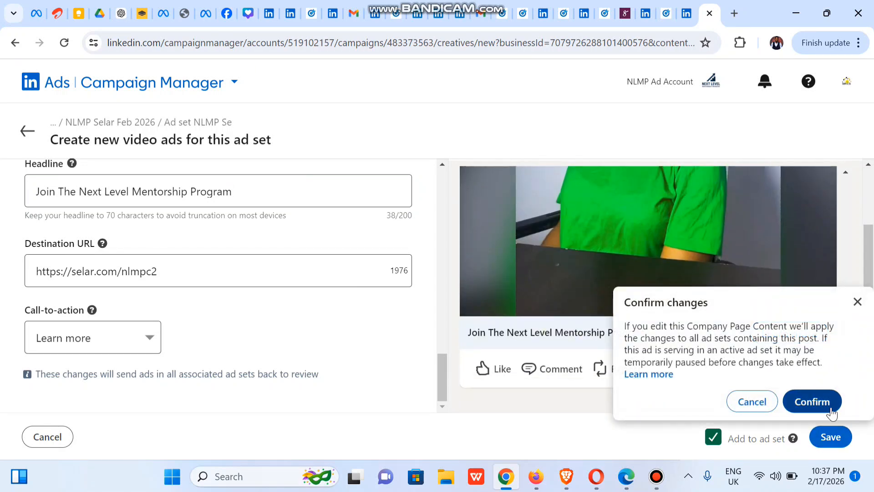
pyautogui.click(813, 403)
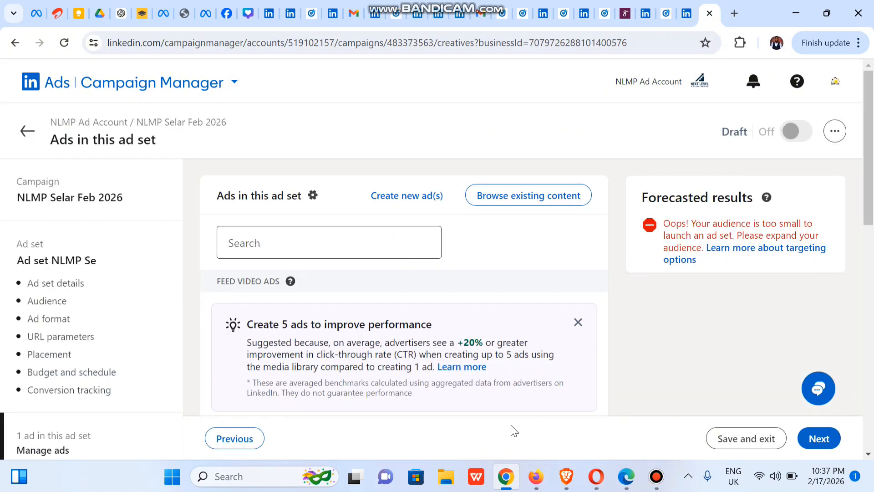
pyautogui.moveTo(873, 148); pyautogui.dragTo(873, 391)
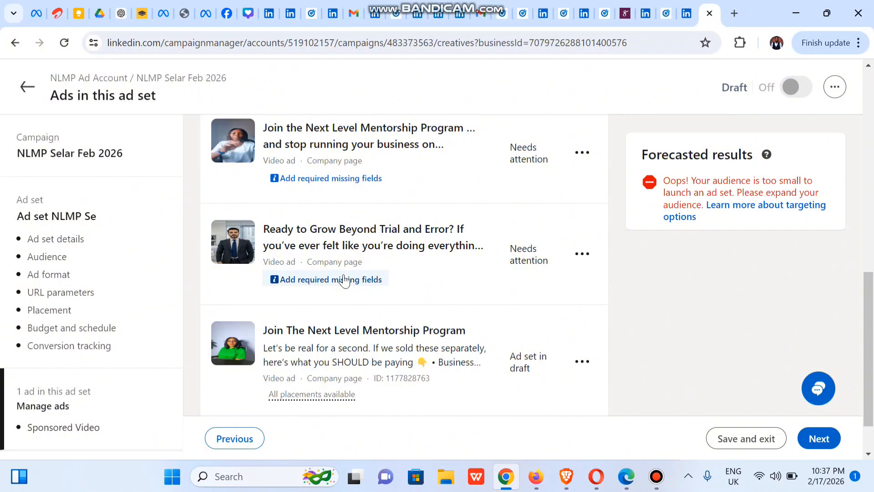
pyautogui.click(344, 279)
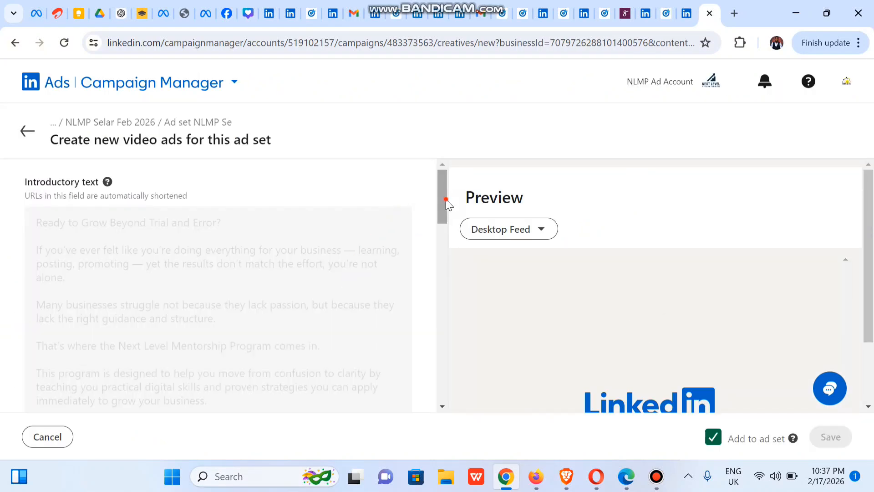
pyautogui.moveTo(446, 199); pyautogui.dragTo(447, 344)
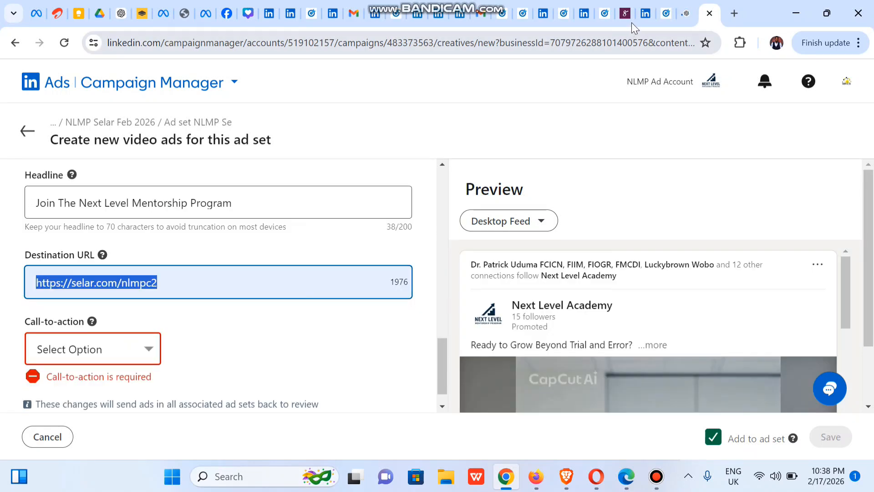
pyautogui.click(552, 98)
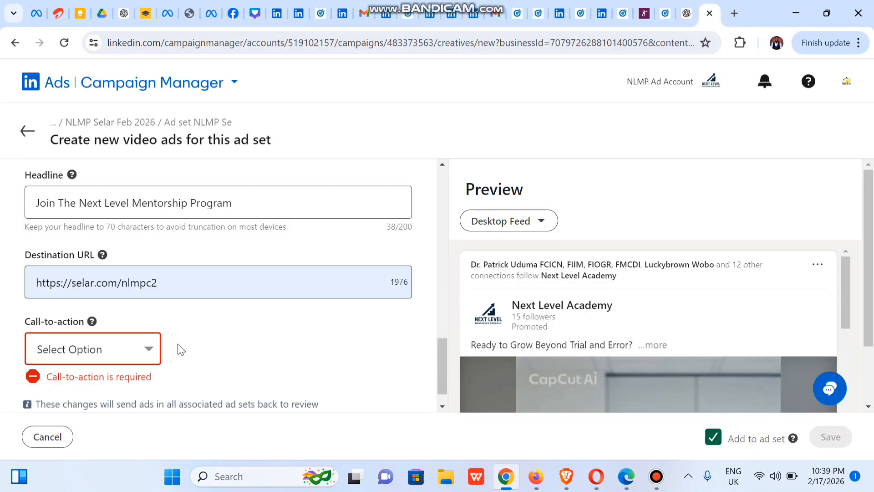
pyautogui.click(146, 350)
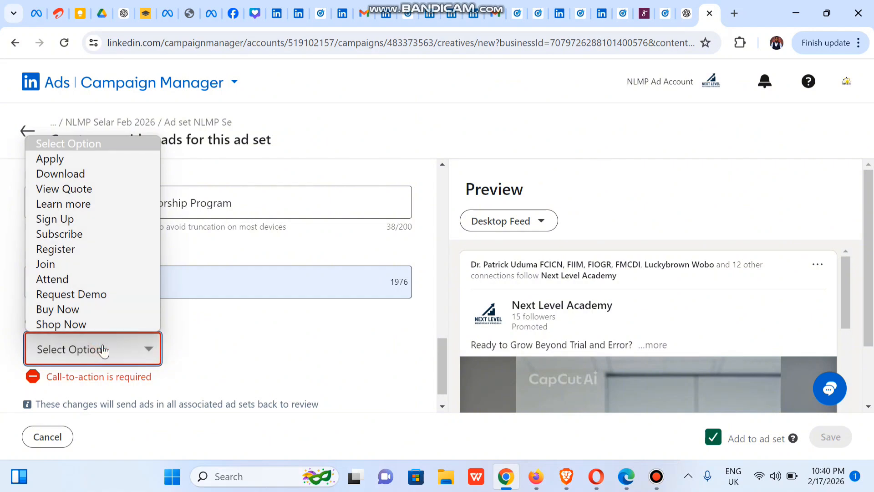
pyautogui.click(50, 250)
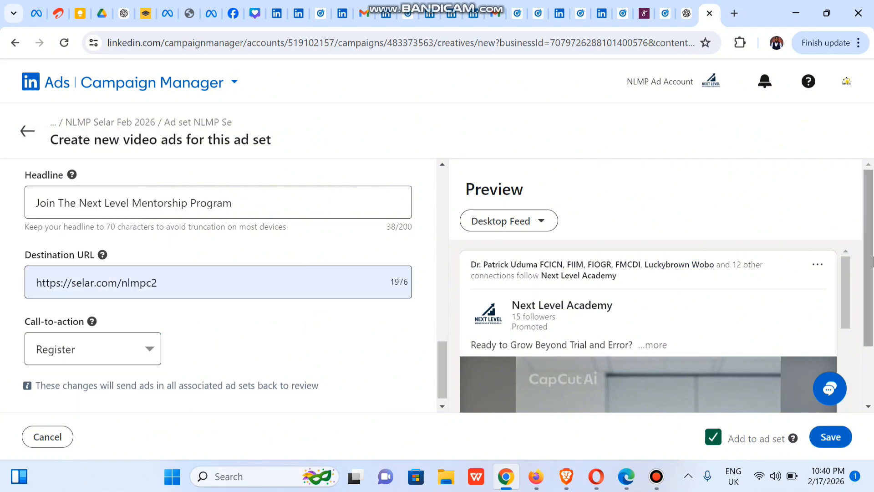
# Review the "Ready to Grow Beyond Trial and Error?" ad's preview and save it with the changes confirmed
pyautogui.scroll(-2, 870, 318)
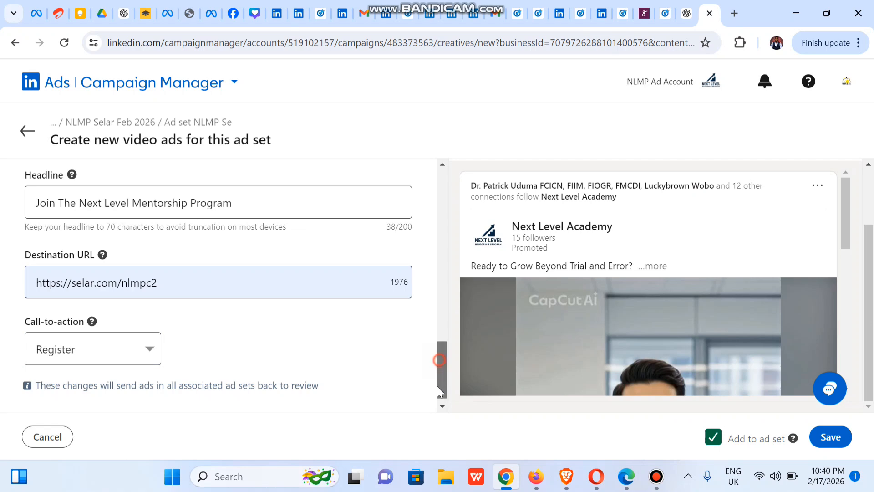
pyautogui.moveTo(437, 386); pyautogui.dragTo(439, 394)
pyautogui.moveTo(847, 230); pyautogui.dragTo(870, 362)
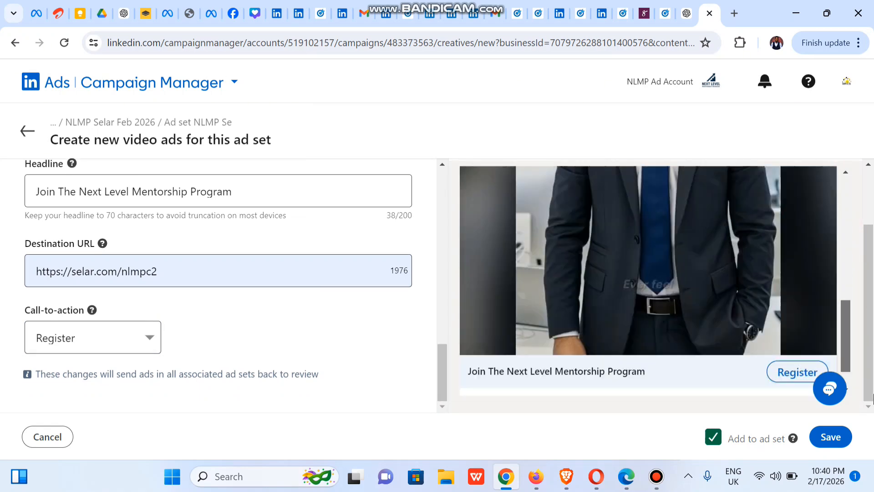
pyautogui.click(823, 439)
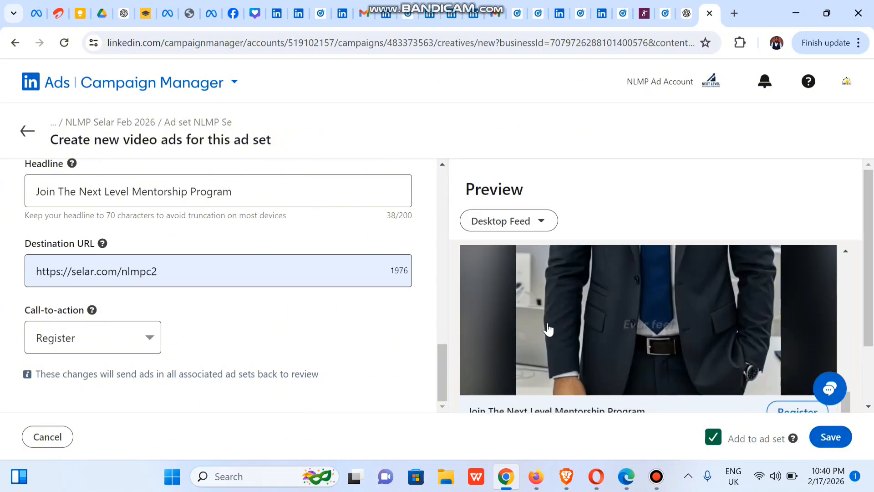
pyautogui.click(844, 438)
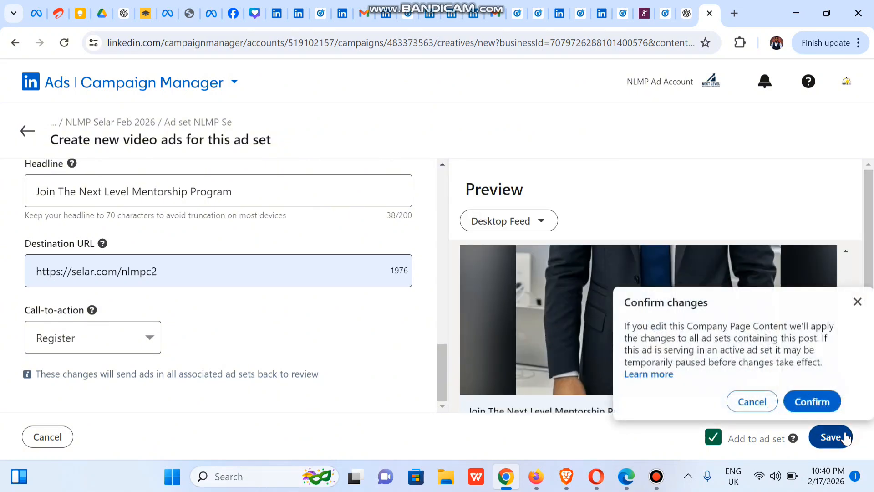
pyautogui.click(821, 408)
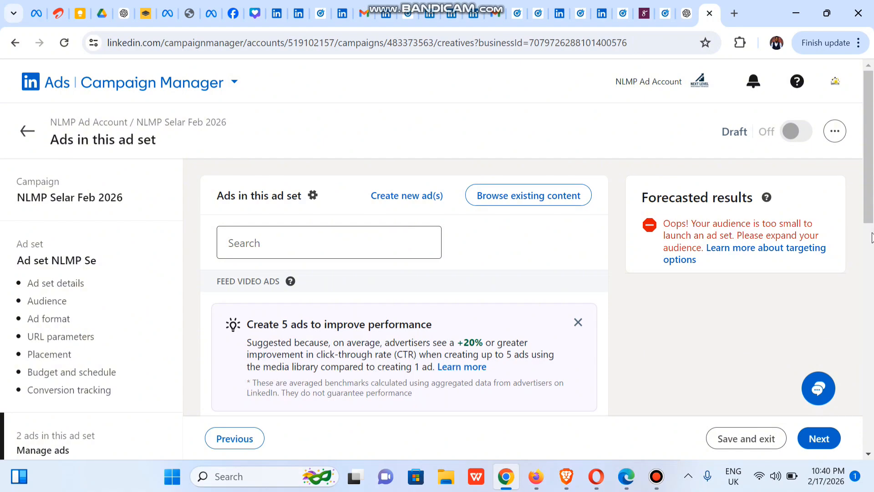
pyautogui.moveTo(873, 211); pyautogui.dragTo(873, 341)
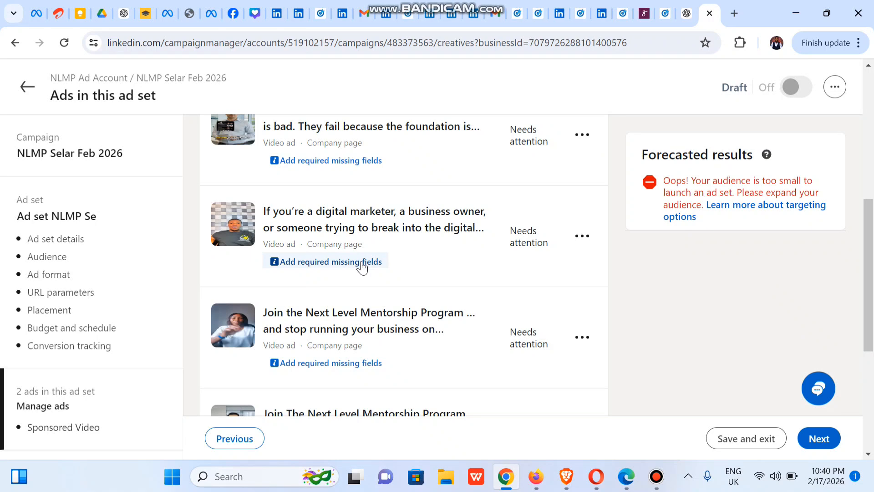
pyautogui.click(325, 263)
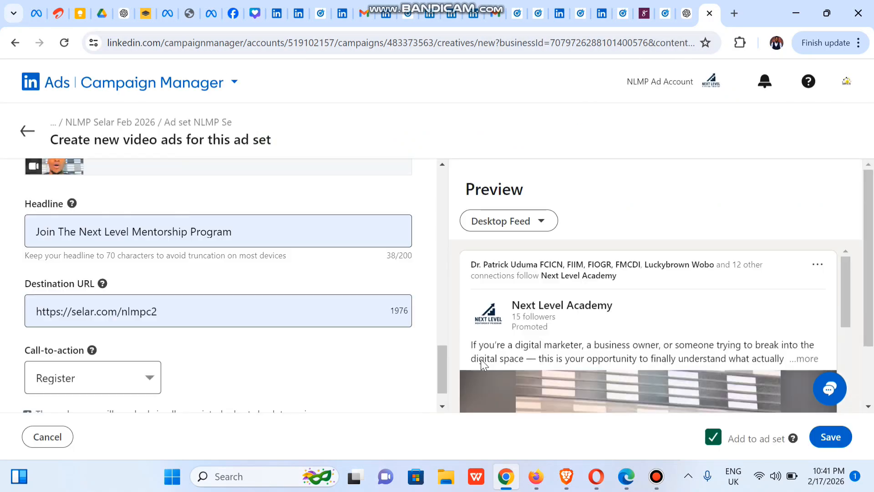
pyautogui.moveTo(439, 375); pyautogui.dragTo(440, 399)
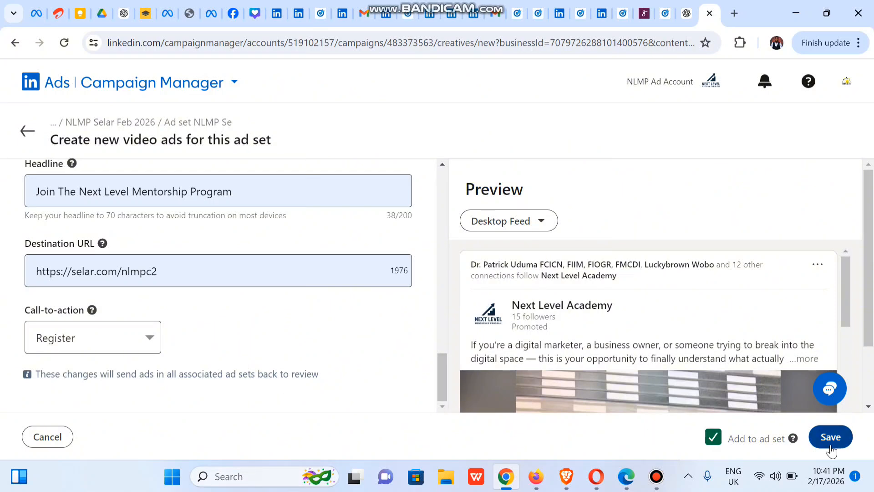
# Review the "If you're a digital marketer" ad's preview down to its headline and button, and save it with the changes confirmed
pyautogui.moveTo(848, 296); pyautogui.dragTo(846, 436)
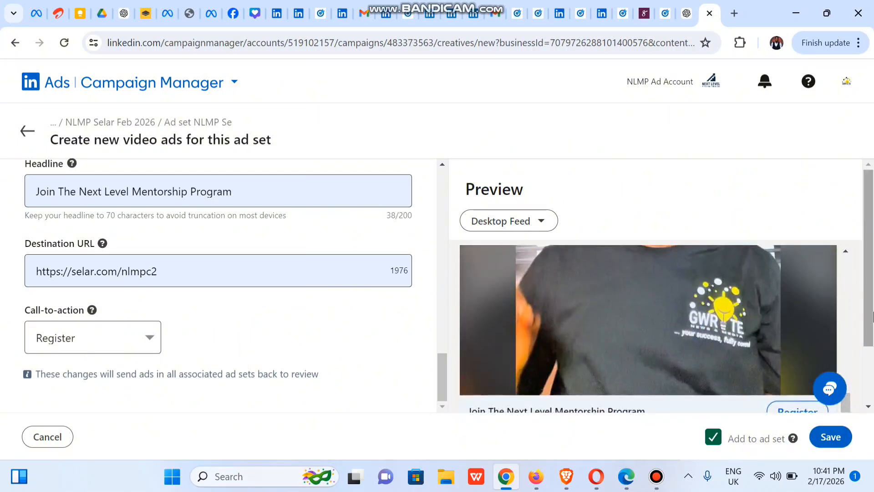
pyautogui.moveTo(868, 319); pyautogui.dragTo(868, 394)
pyautogui.click(829, 444)
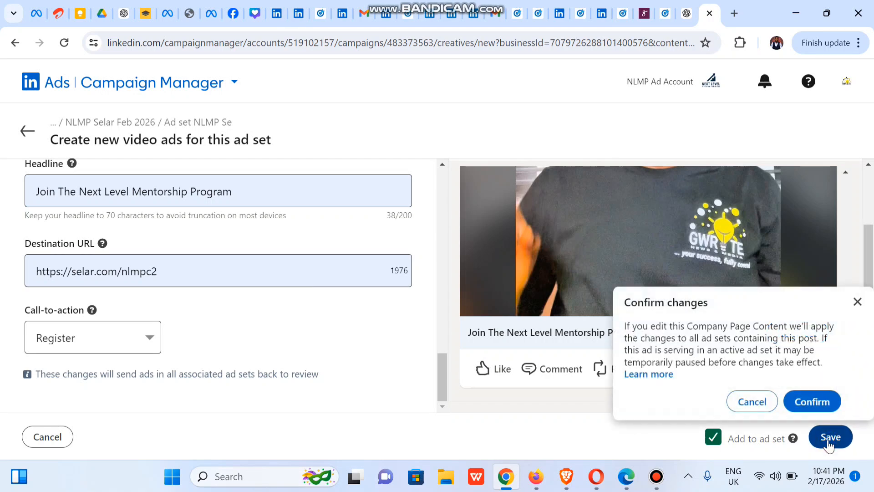
pyautogui.click(814, 402)
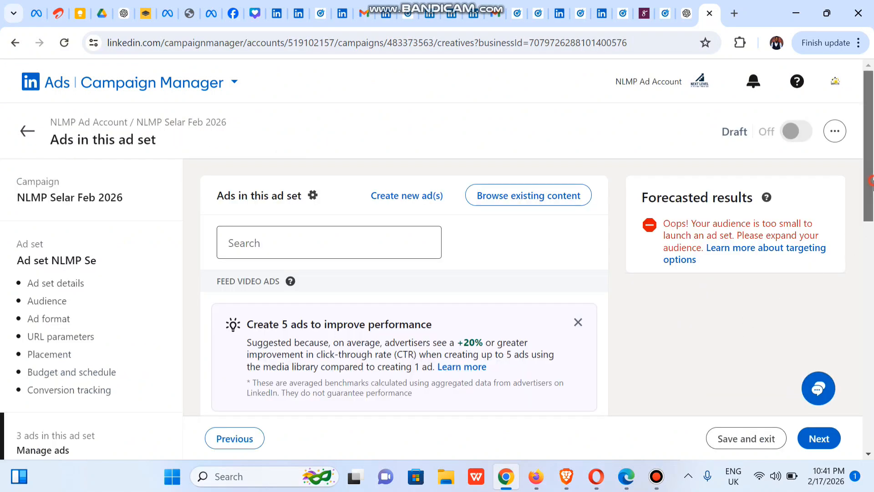
# Open the missing fields of the "and stop running your business" video ad and set its headline to "Stop Guessing in Business — Start Growing With Strategy"
pyautogui.moveTo(872, 184); pyautogui.dragTo(873, 480)
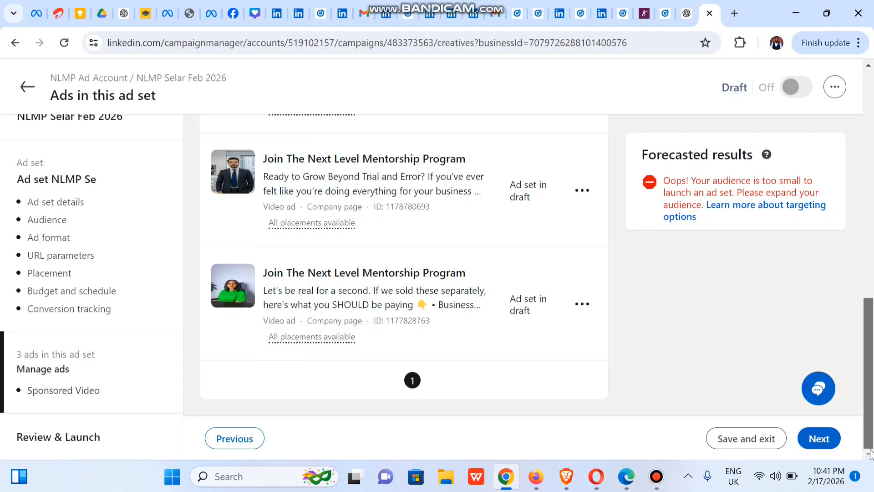
pyautogui.scroll(10, 352, 335)
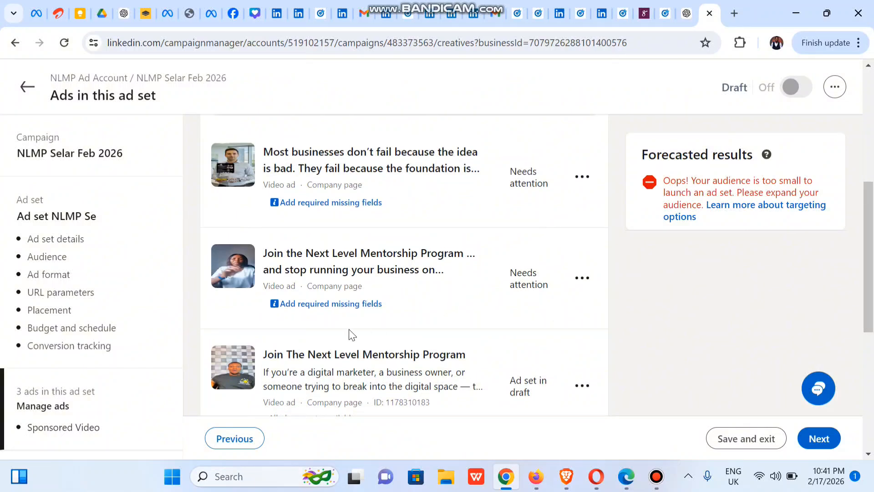
pyautogui.click(292, 304)
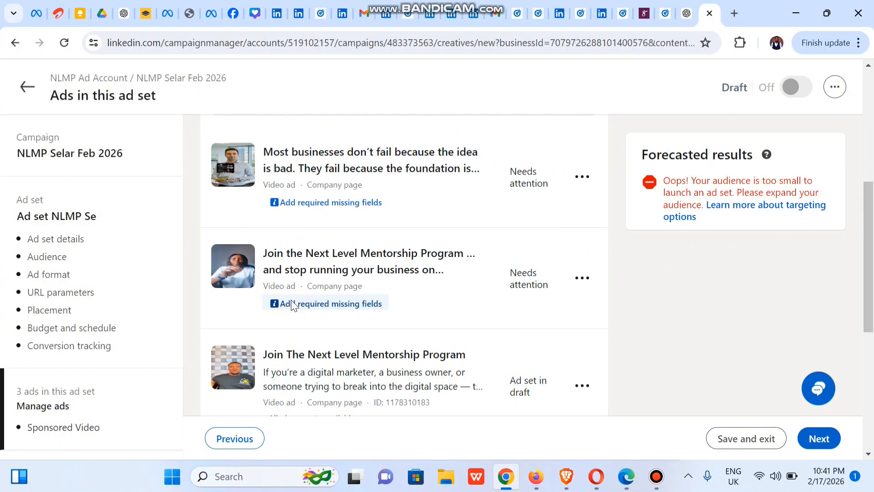
pyautogui.moveTo(443, 207); pyautogui.dragTo(443, 336)
pyautogui.click(274, 327)
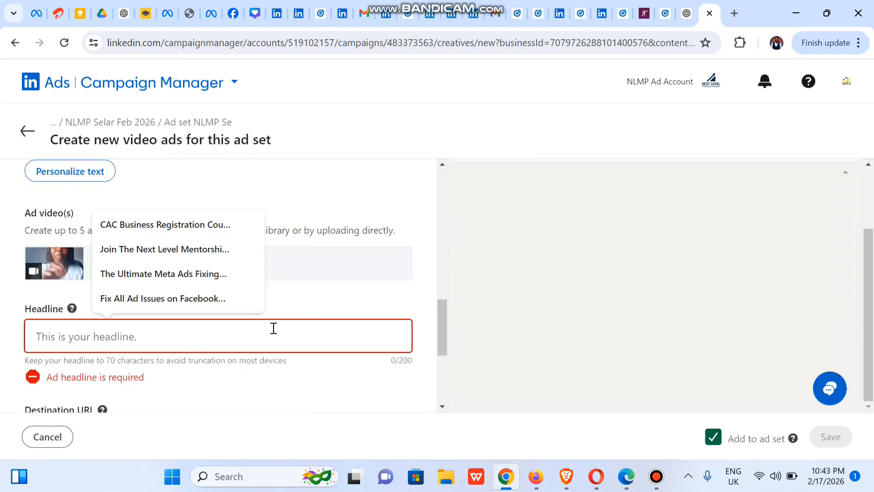
pyautogui.write('Stop Guessing in Business — Start Growing With Strategy')
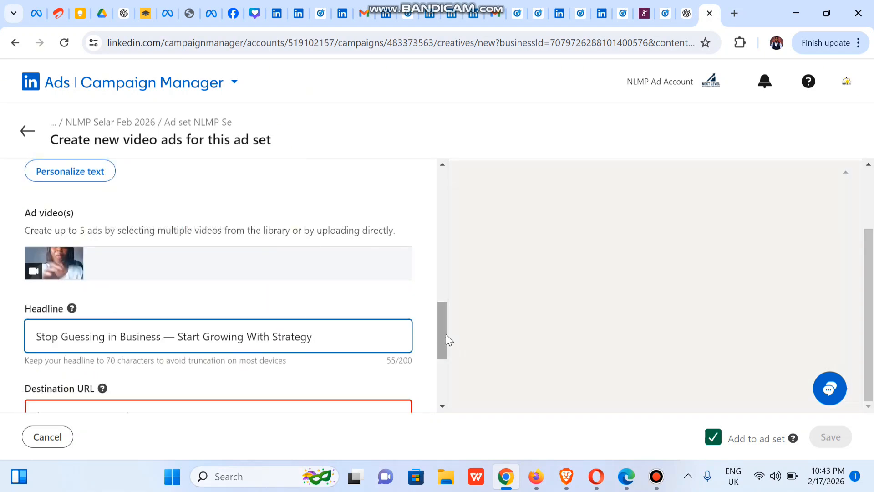
pyautogui.scroll(-2, 445, 351)
pyautogui.click(328, 321)
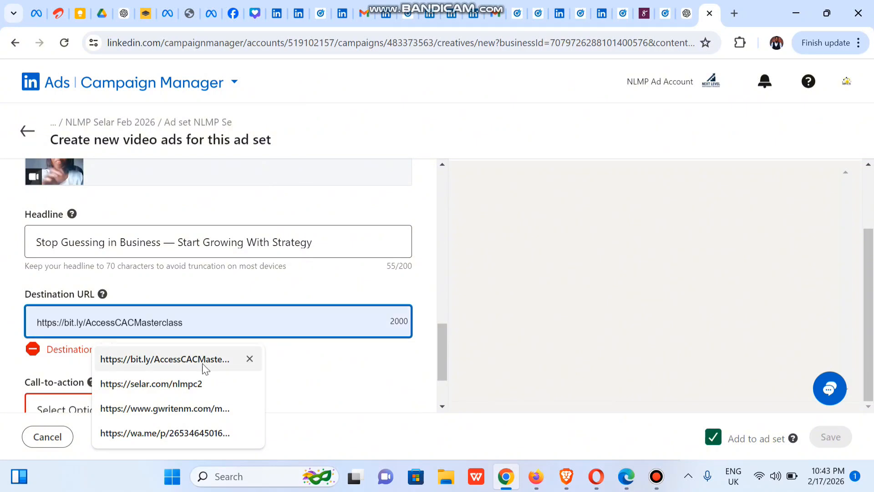
pyautogui.click(169, 387)
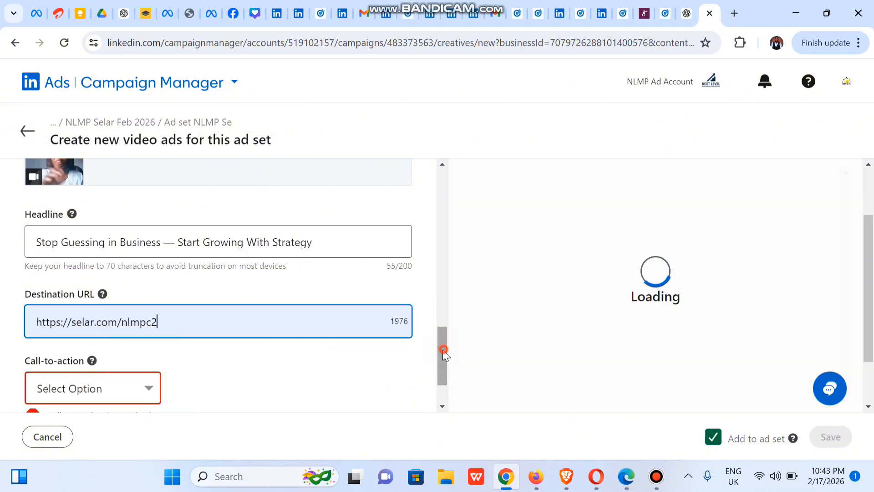
pyautogui.scroll(-2, 443, 349)
pyautogui.click(113, 320)
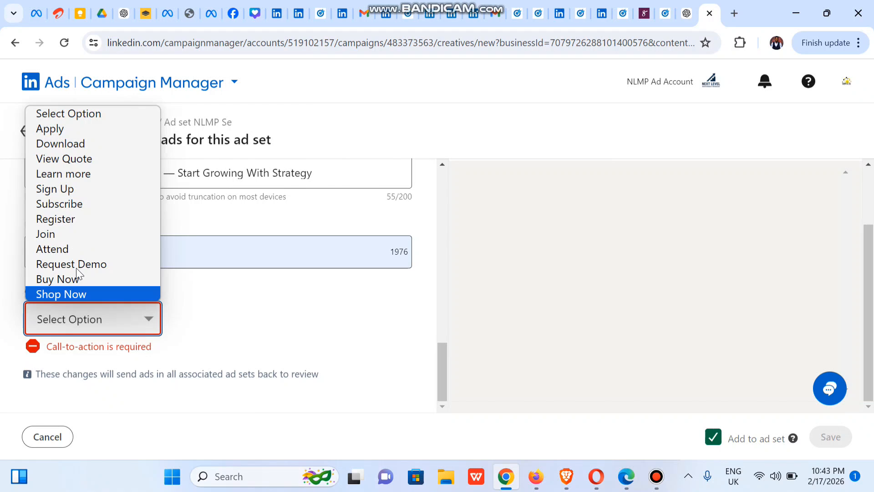
pyautogui.click(74, 175)
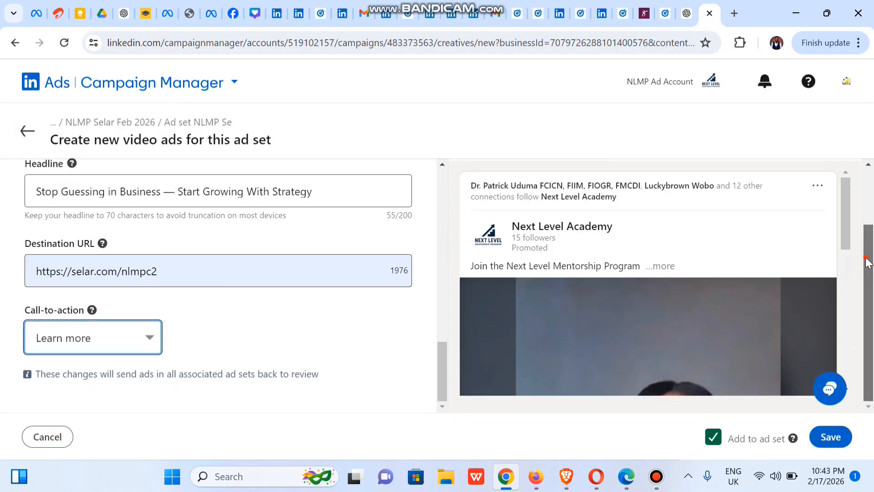
# Review the "and stop running your business" ad's preview down to its headline and button, and save it with the changes confirmed
pyautogui.moveTo(846, 253); pyautogui.dragTo(860, 354)
pyautogui.click(842, 438)
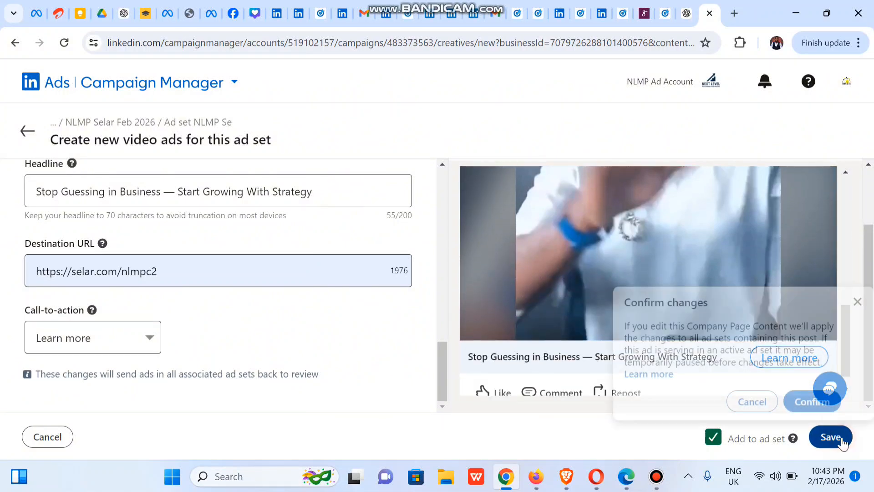
pyautogui.click(811, 401)
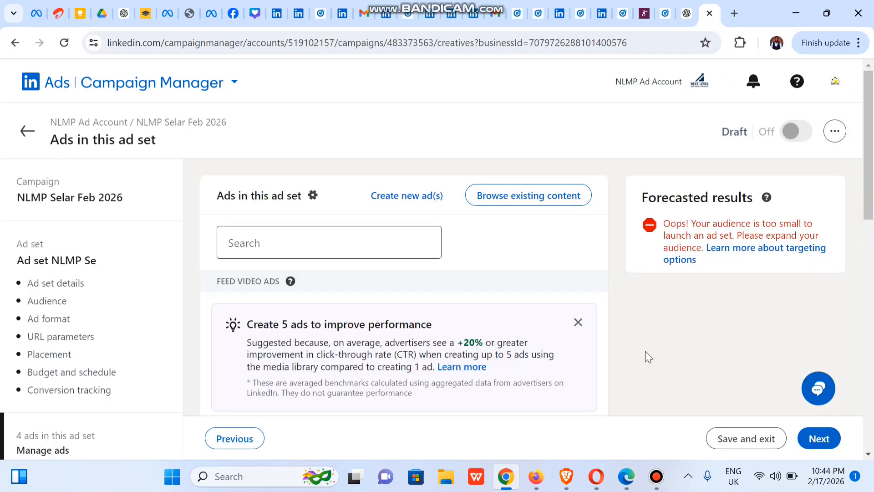
pyautogui.moveTo(869, 200); pyautogui.dragTo(872, 299)
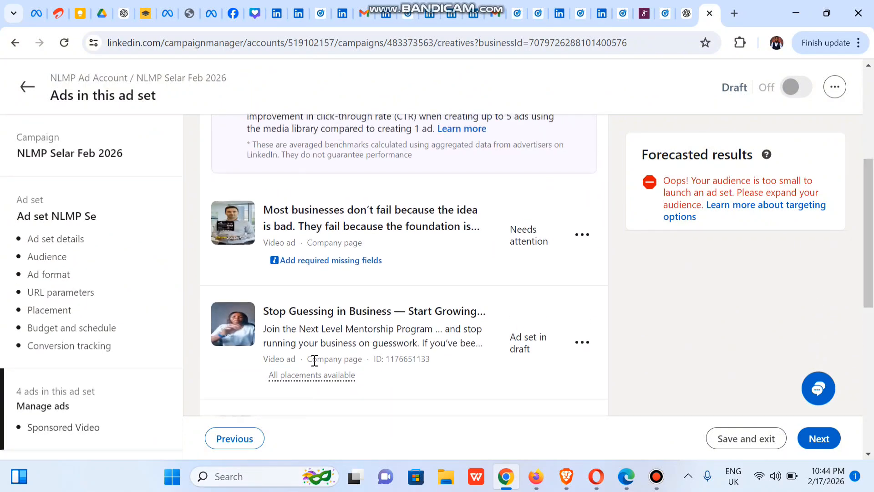
pyautogui.click(314, 261)
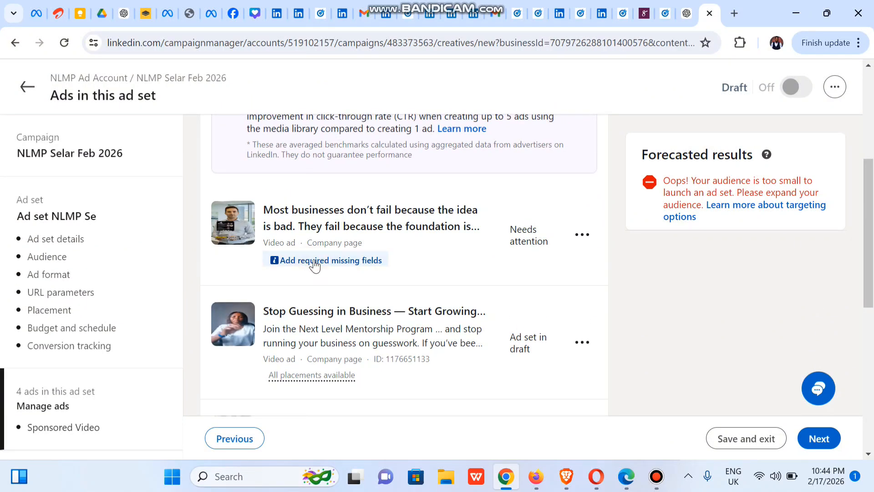
pyautogui.click(830, 438)
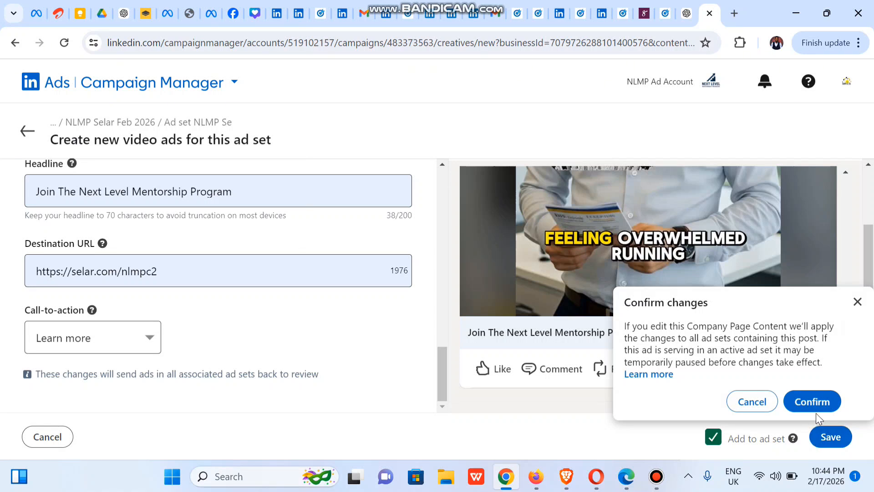
pyautogui.click(811, 401)
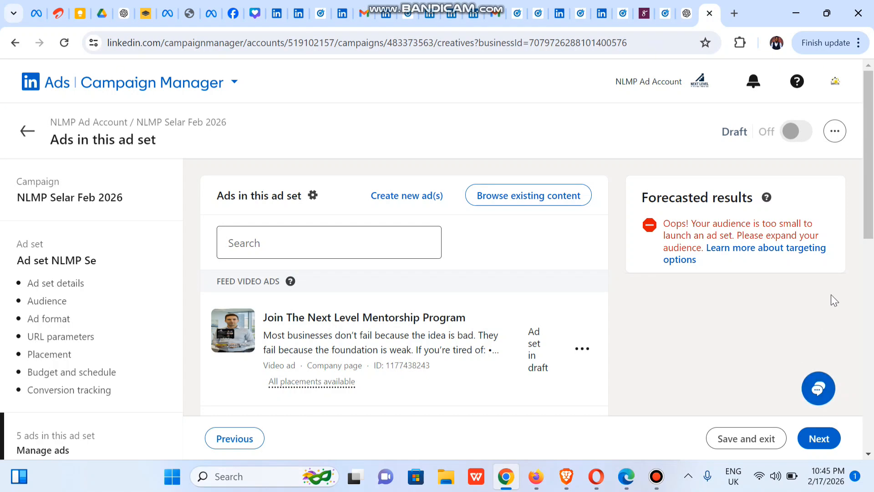
# Check the list of video ads in the NLMP Se ad set and proceed to Review & Launch
pyautogui.scroll(-10, 872, 440)
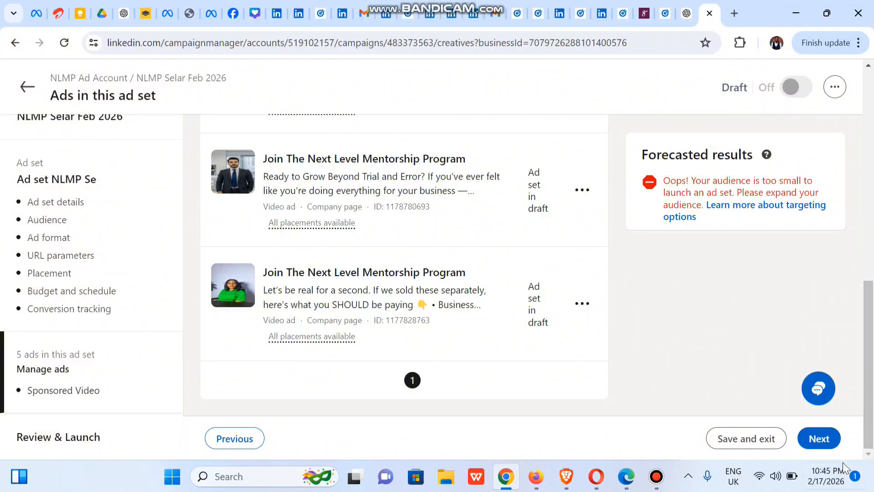
pyautogui.click(816, 440)
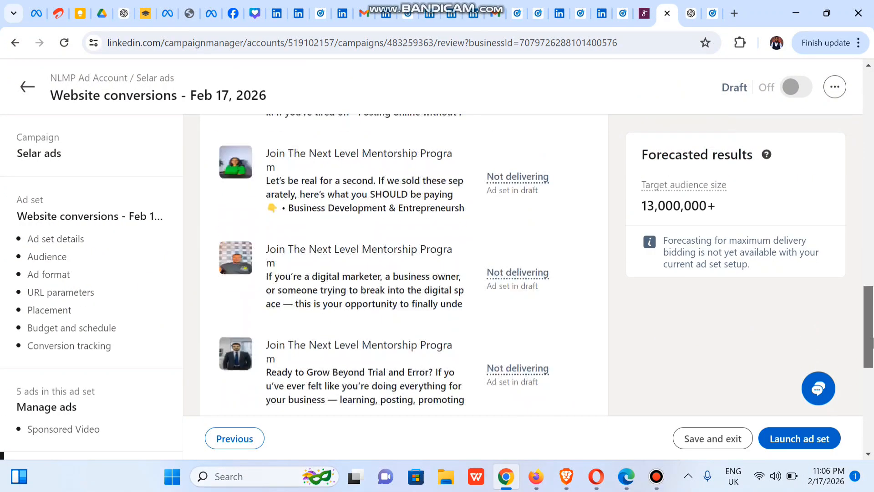
# Review the "Website conversions - Feb 17, 2026" ad set down to its payment details, launch it and dismiss the closing notice
pyautogui.scroll(-5, 873, 403)
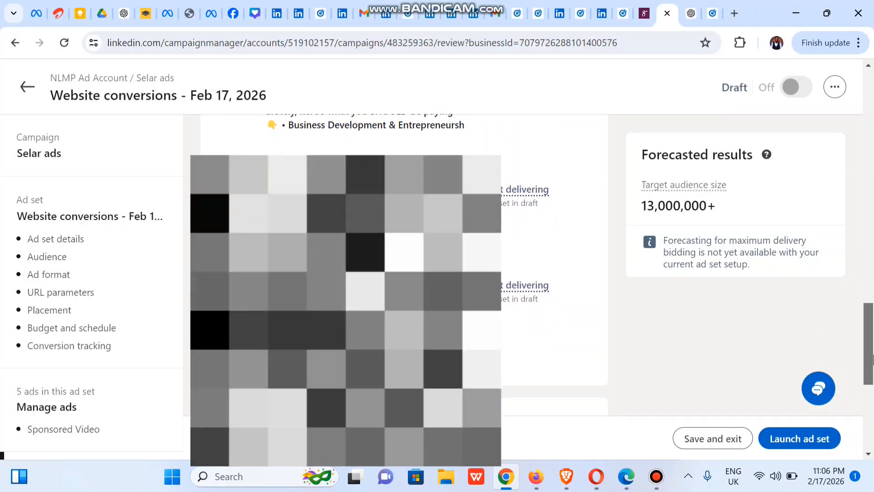
pyautogui.scroll(-2, 873, 403)
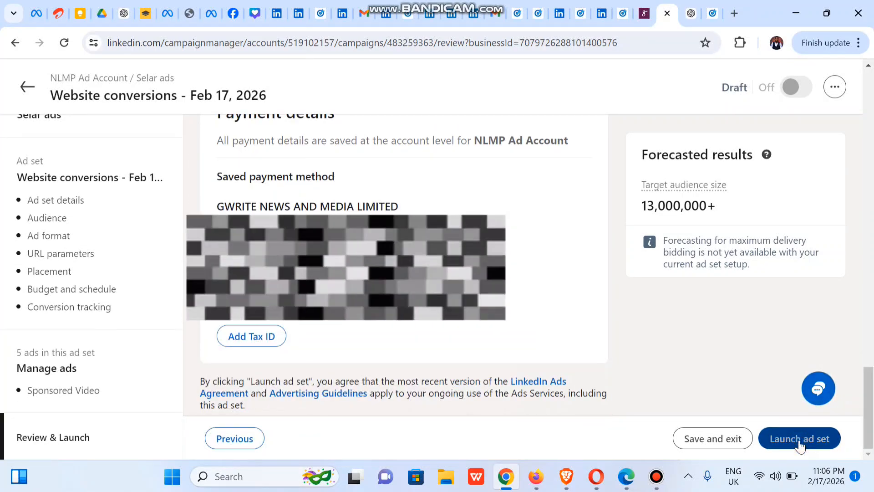
pyautogui.click(800, 440)
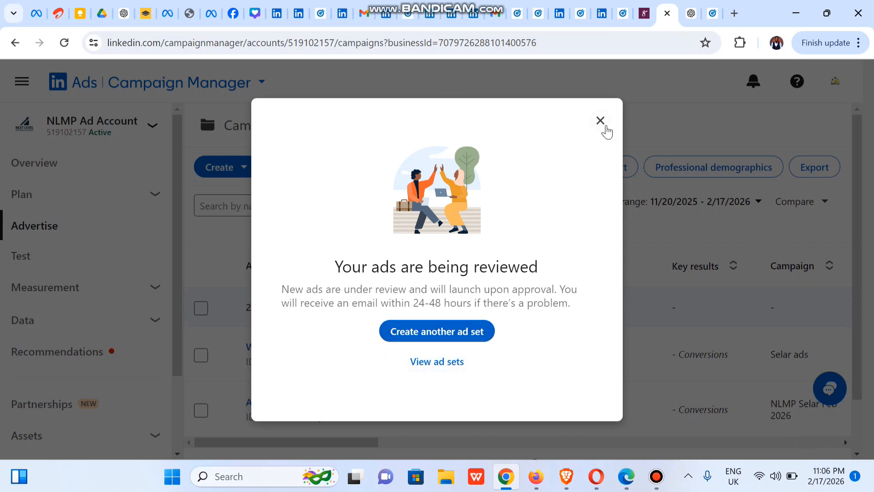
pyautogui.click(600, 121)
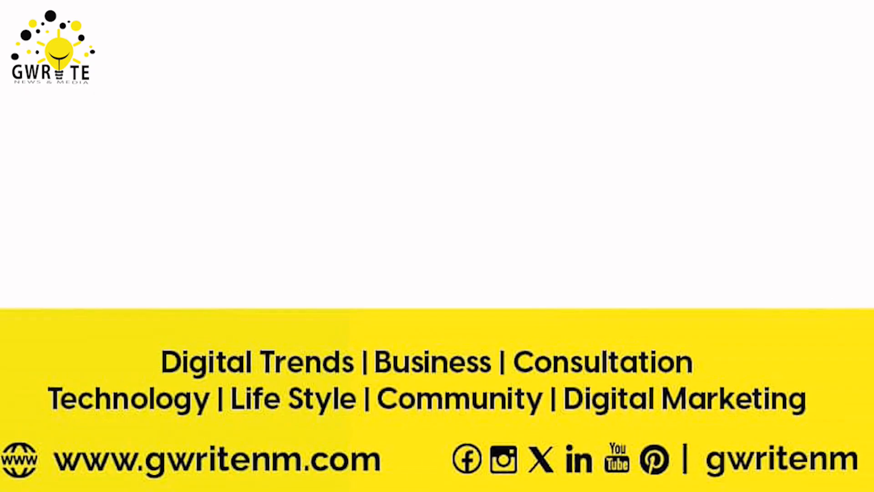